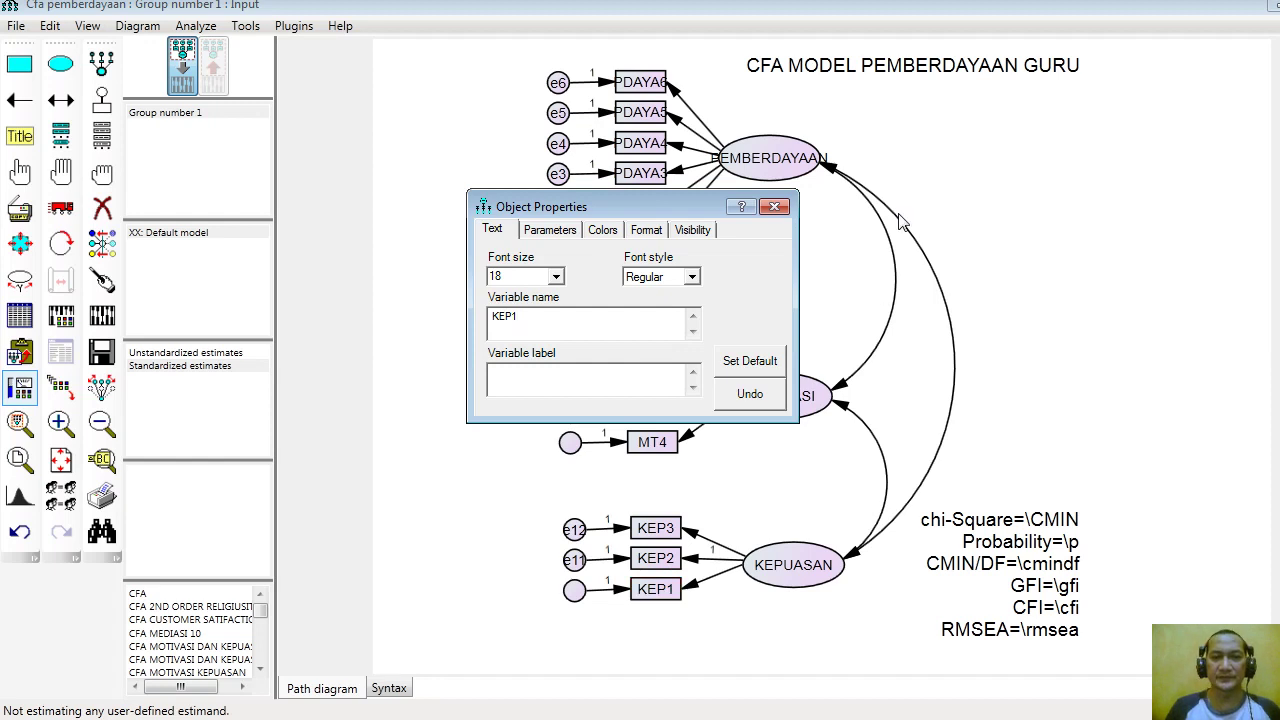
# Close the object properties and automatically name the unobserved variables so the blank error terms of MT4 and KEP1 get names
pyautogui.click(776, 206)
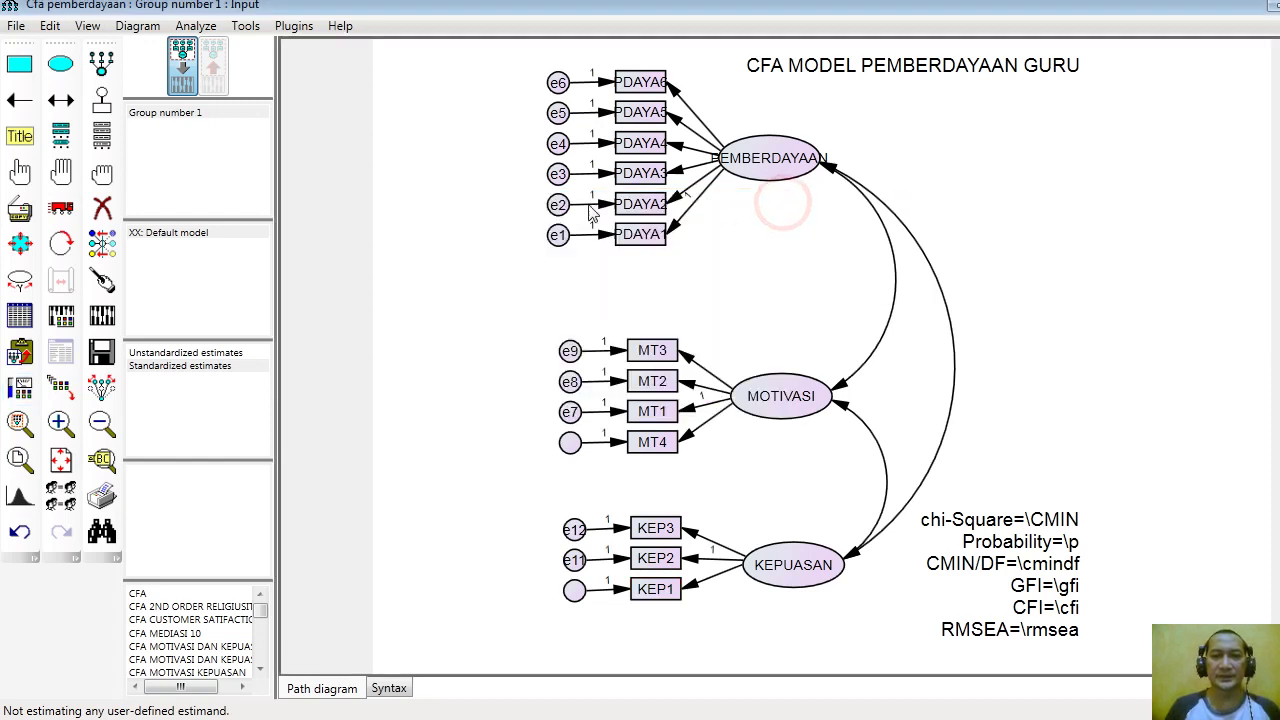
pyautogui.click(290, 26)
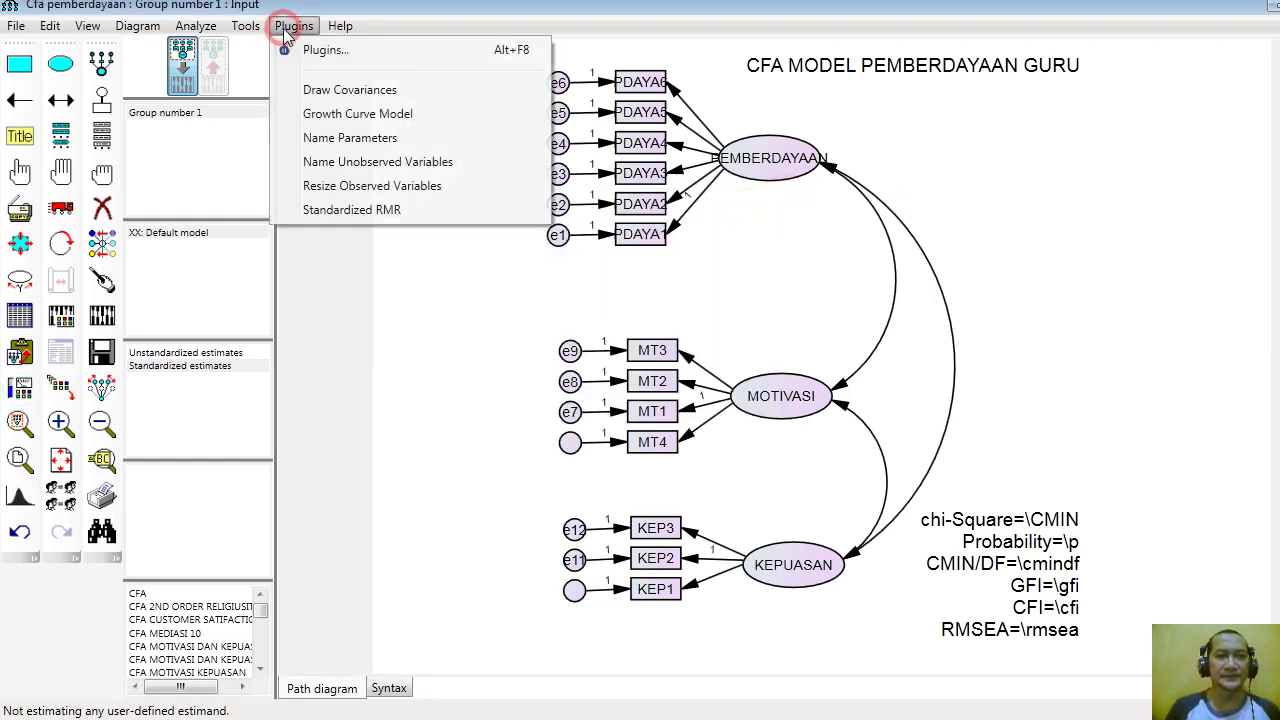
pyautogui.click(366, 162)
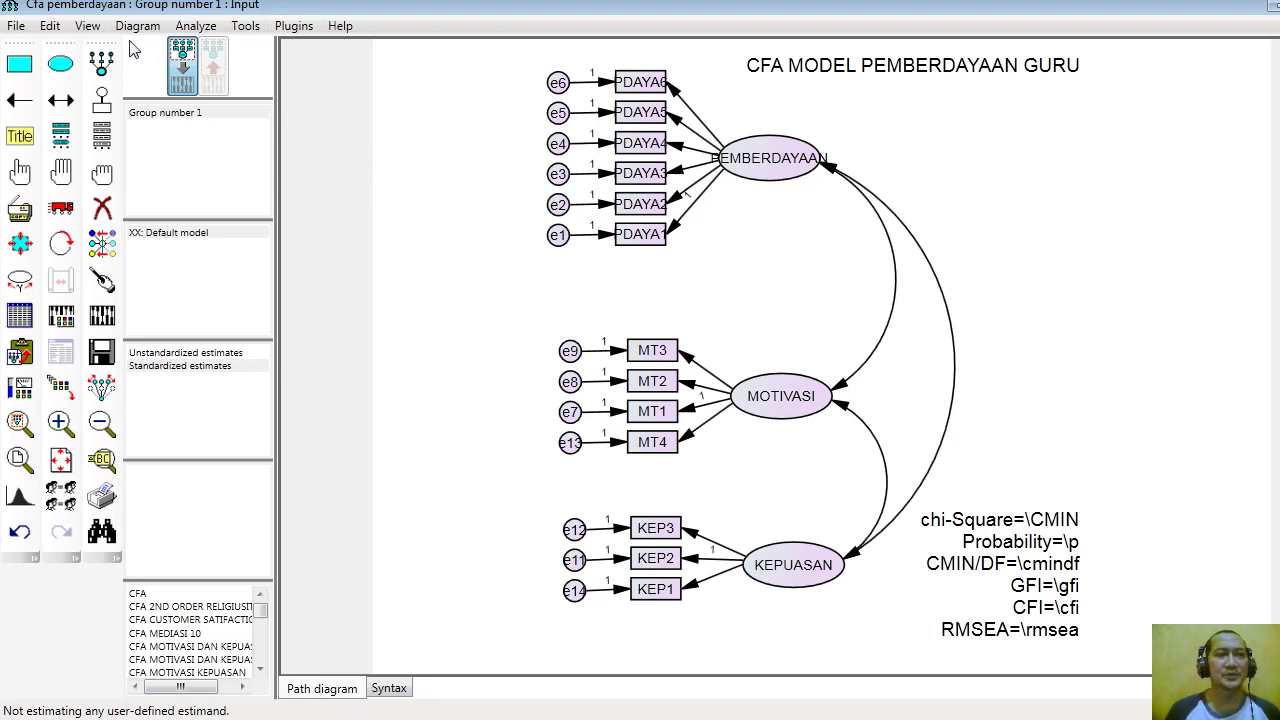
# Check the output options in the analysis properties and calculate the estimates for the CFA model
pyautogui.click(88, 28)
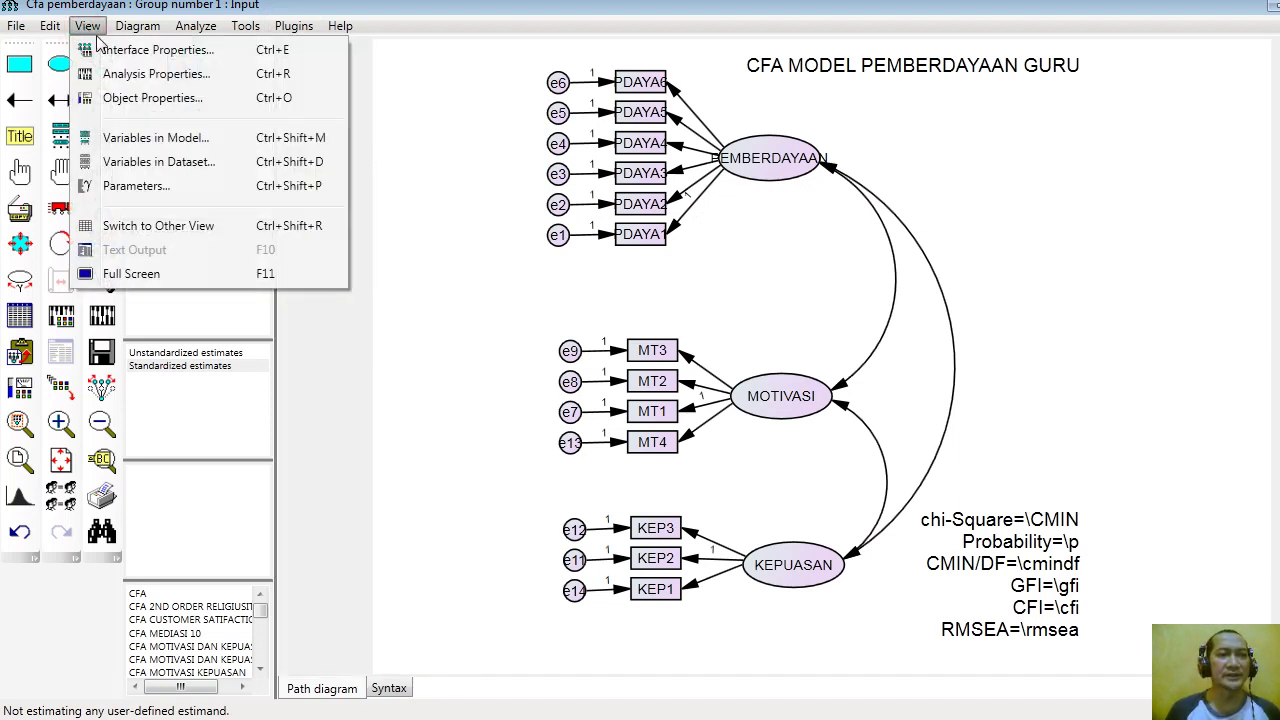
pyautogui.click(150, 74)
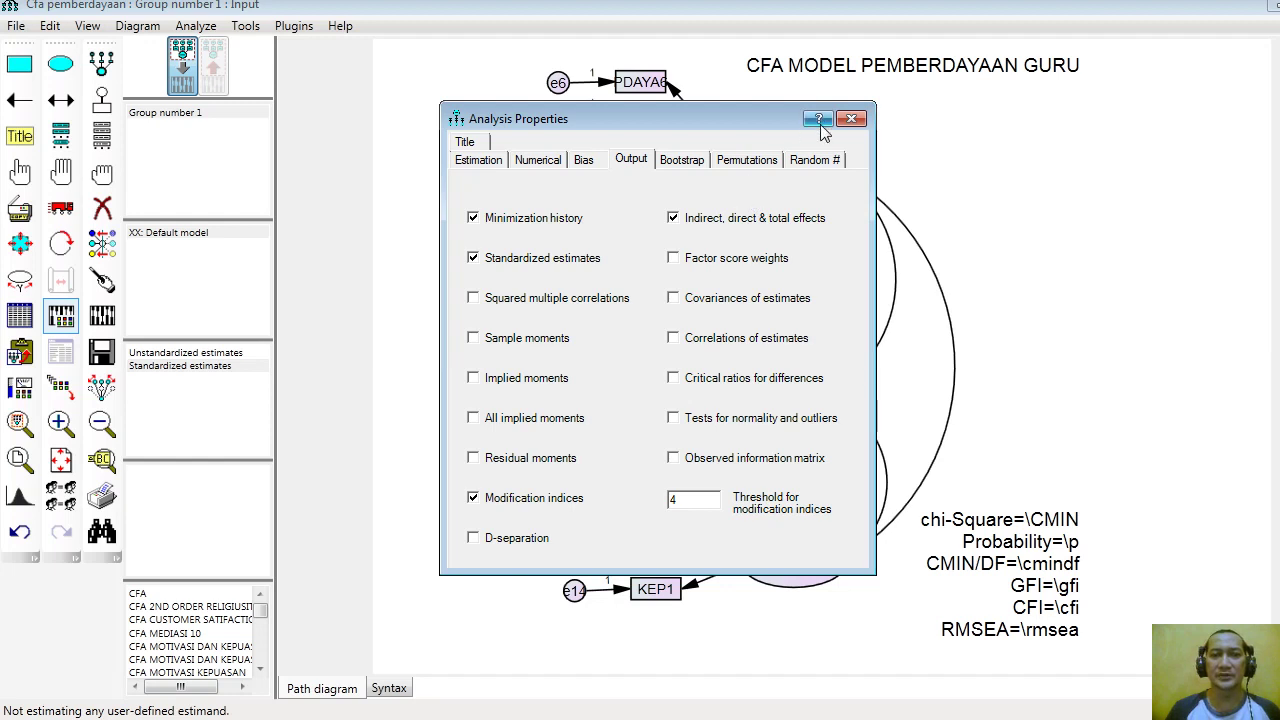
pyautogui.click(851, 120)
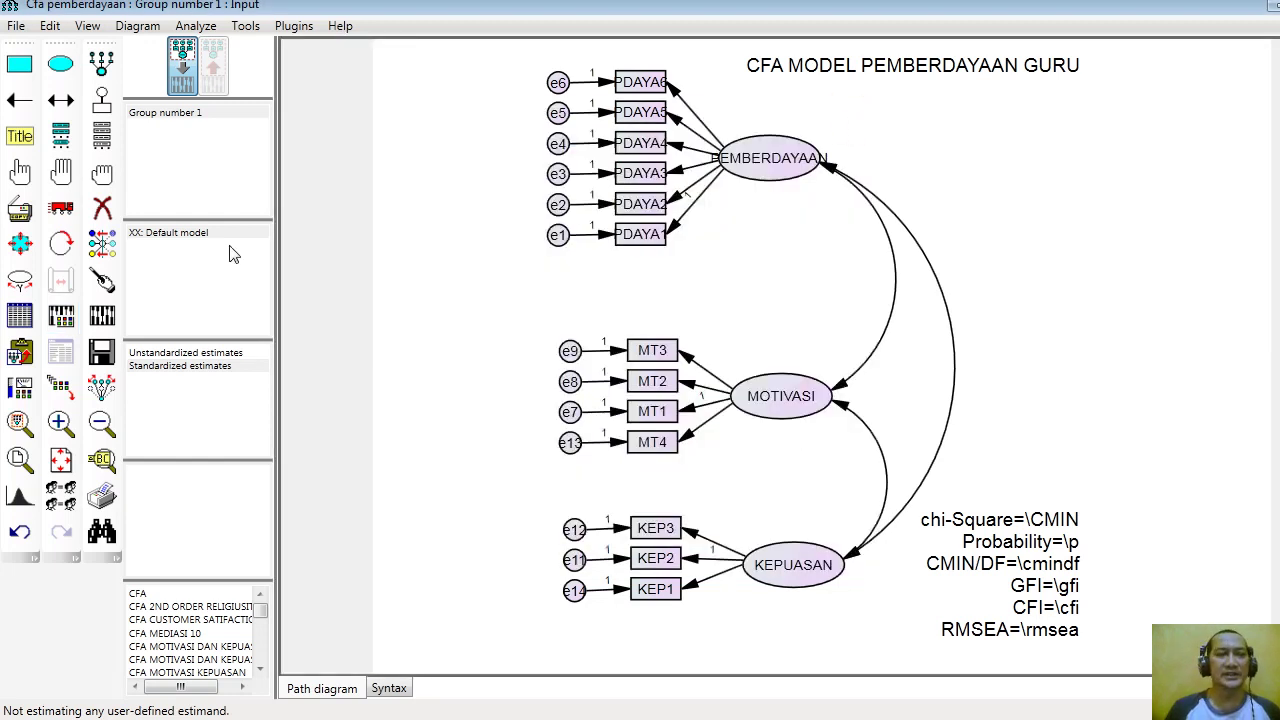
pyautogui.click(105, 318)
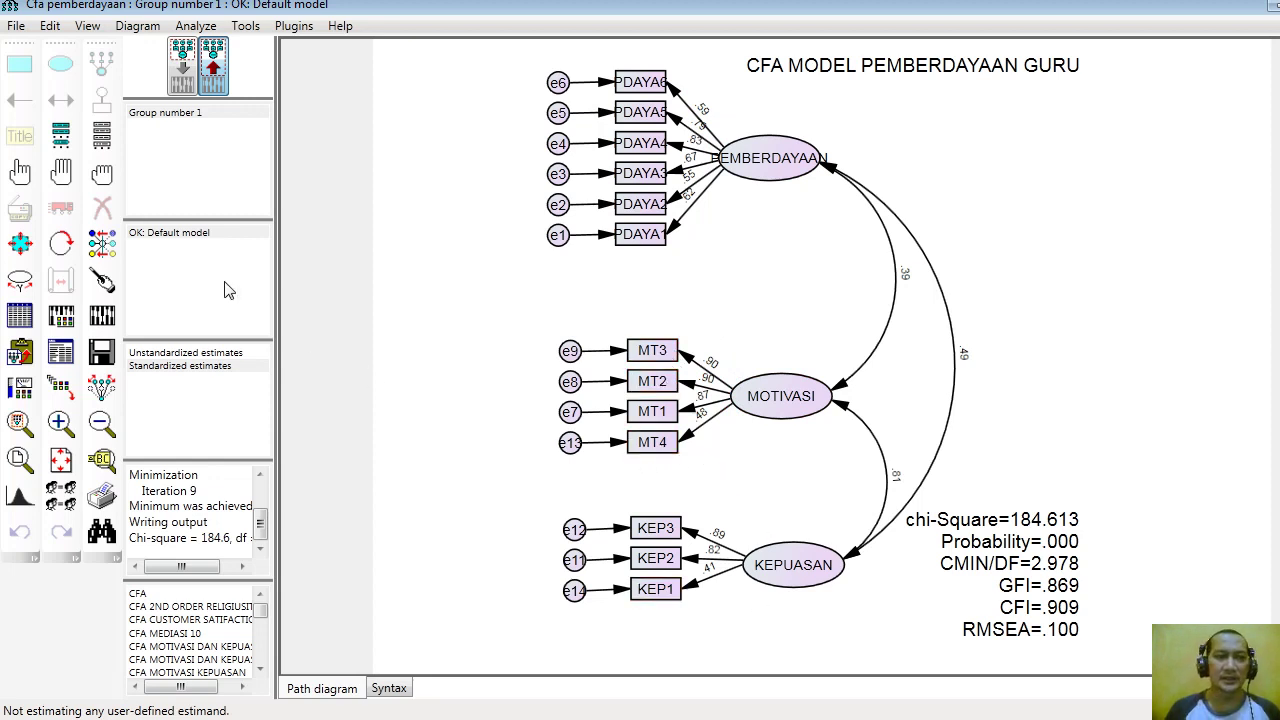
# Erase indicators MT4 and KEP1 with their error terms e13 and e14 from the input diagram, and recalculate the estimates
pyautogui.click(178, 84)
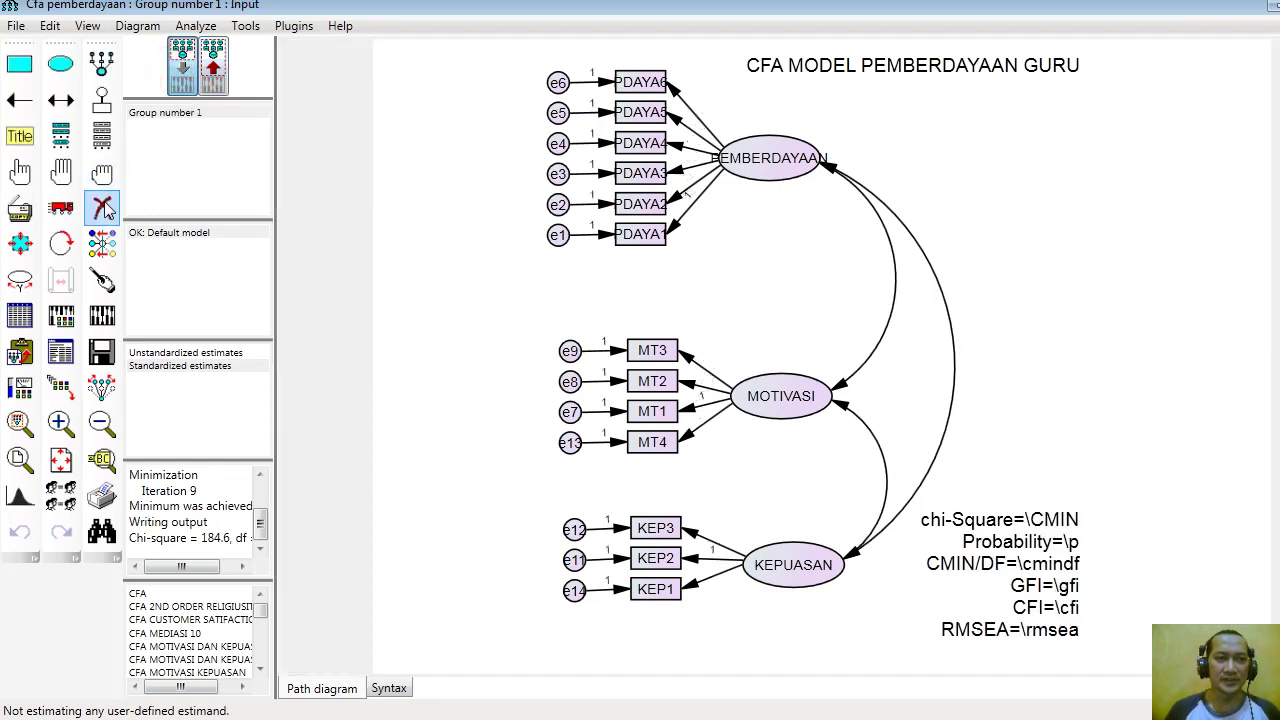
pyautogui.click(103, 210)
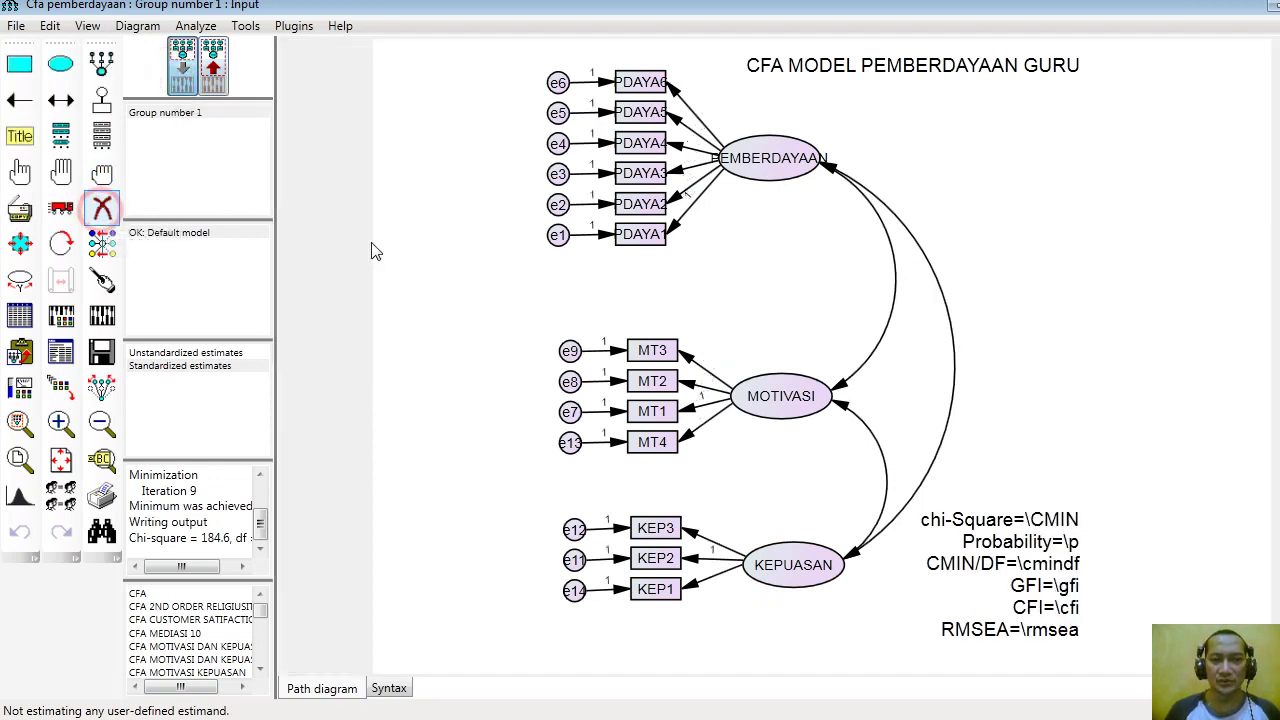
pyautogui.click(570, 443)
pyautogui.click(651, 443)
pyautogui.click(572, 590)
pyautogui.click(640, 588)
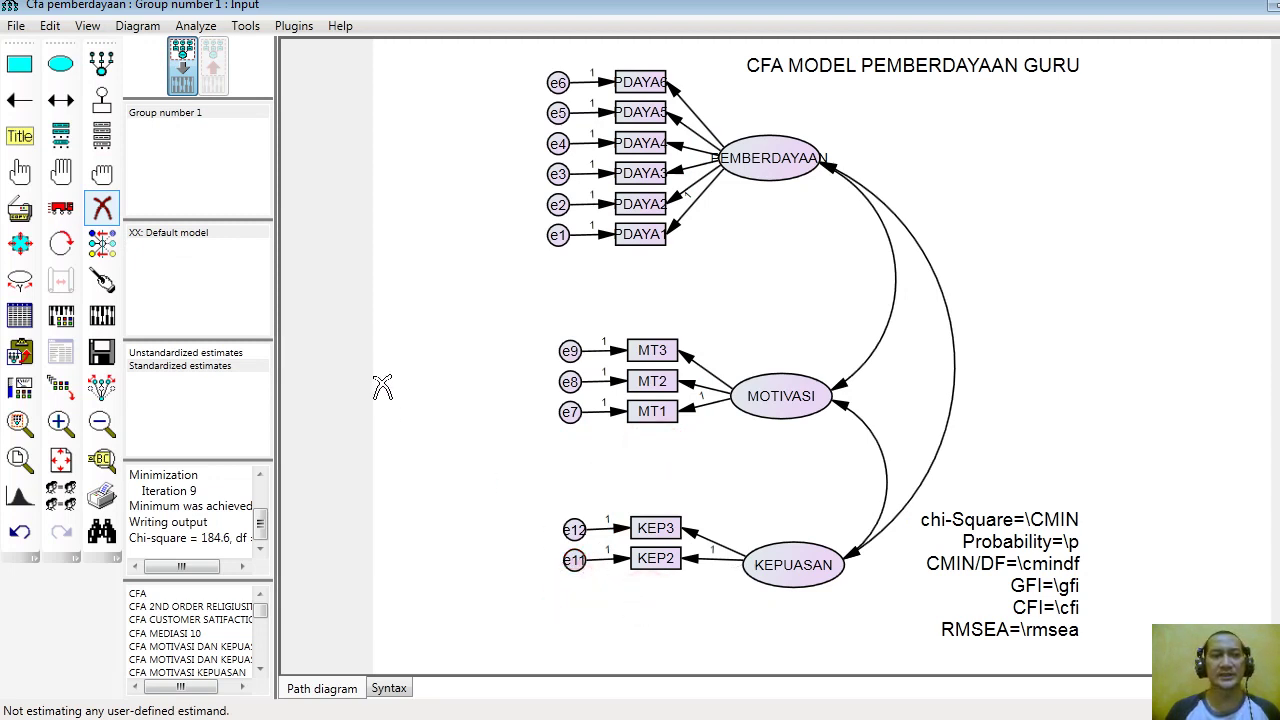
pyautogui.click(110, 352)
pyautogui.click(101, 315)
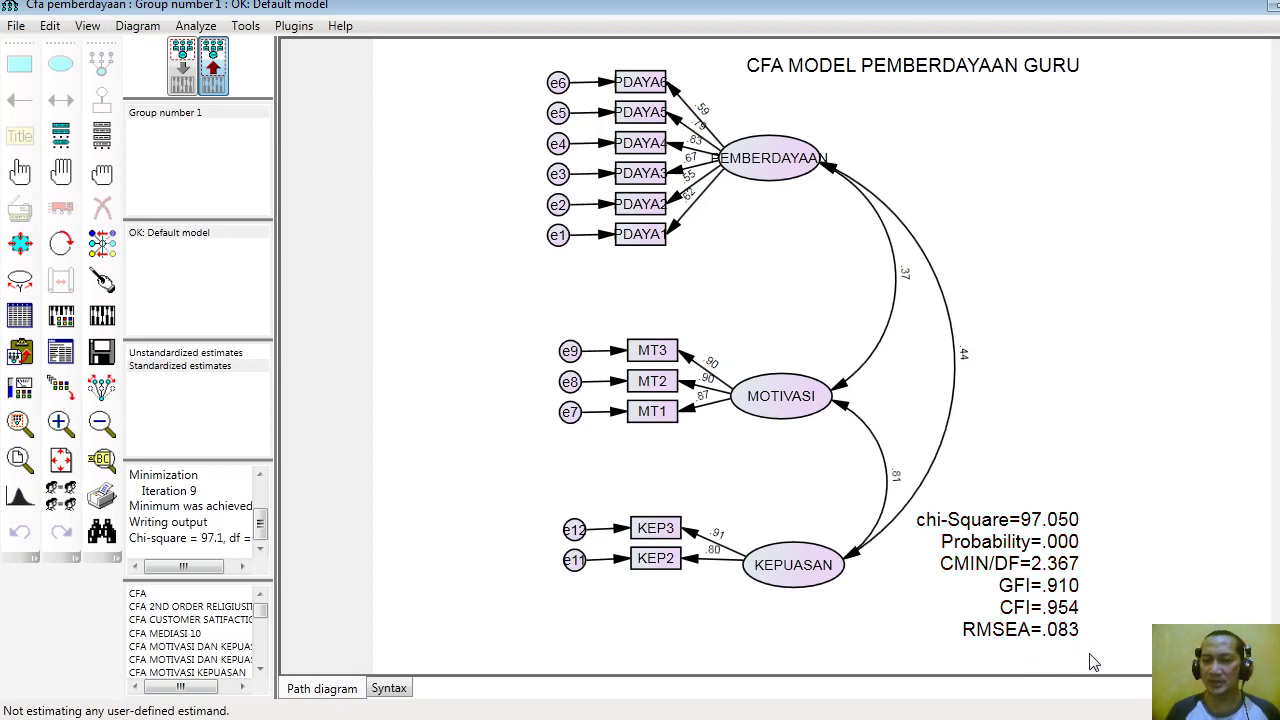
# Examine the Model Fit tables in the text output, from CMIN through RMSEA
pyautogui.click(89, 27)
pyautogui.click(140, 249)
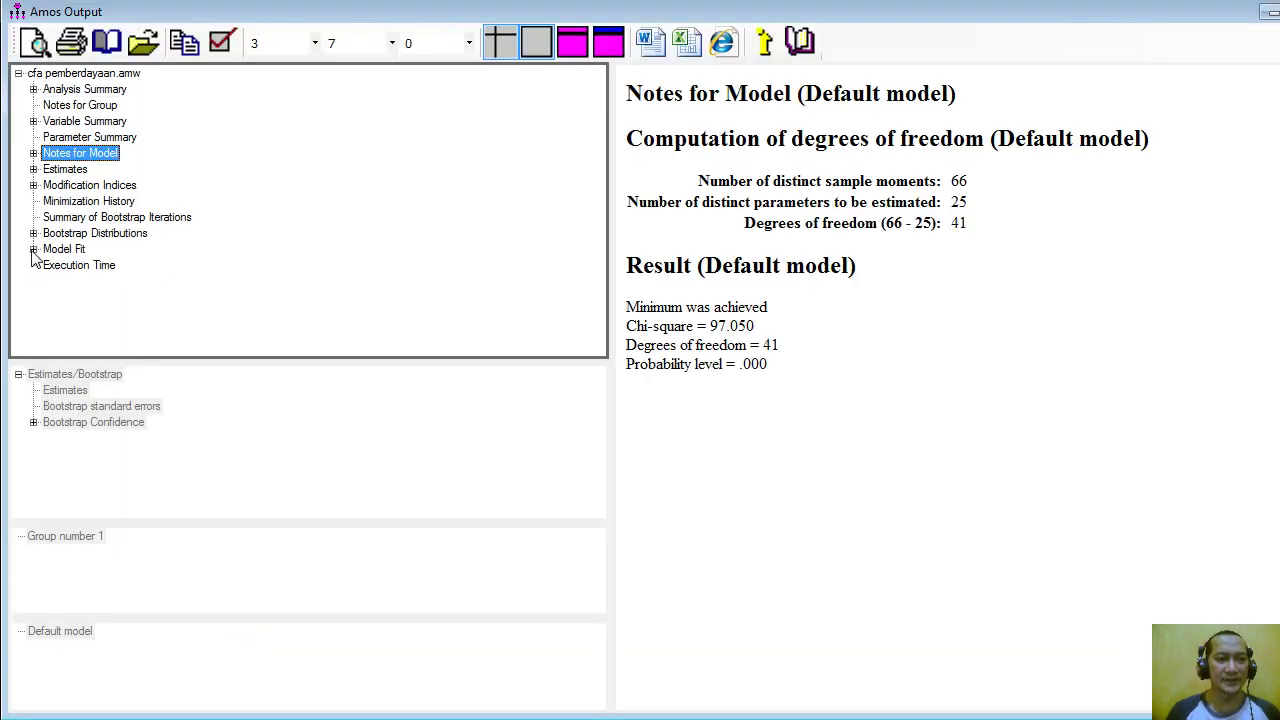
pyautogui.click(62, 249)
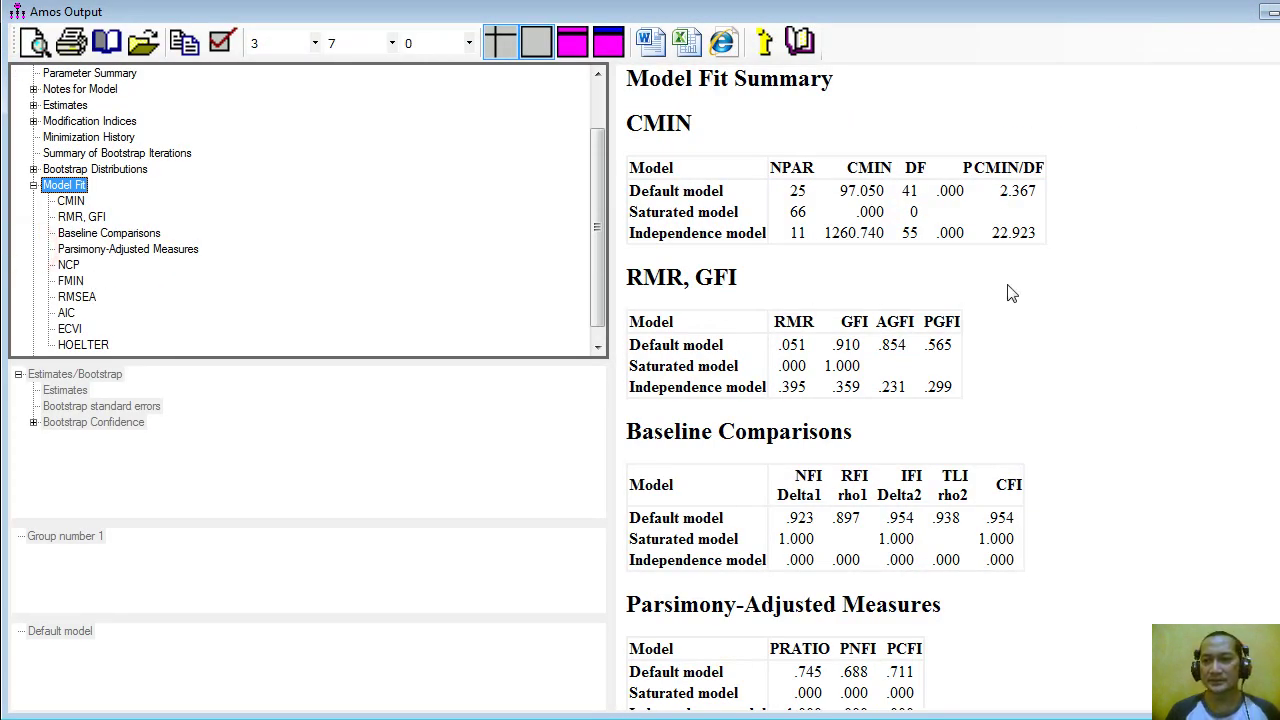
pyautogui.scroll(-5, 825, 390)
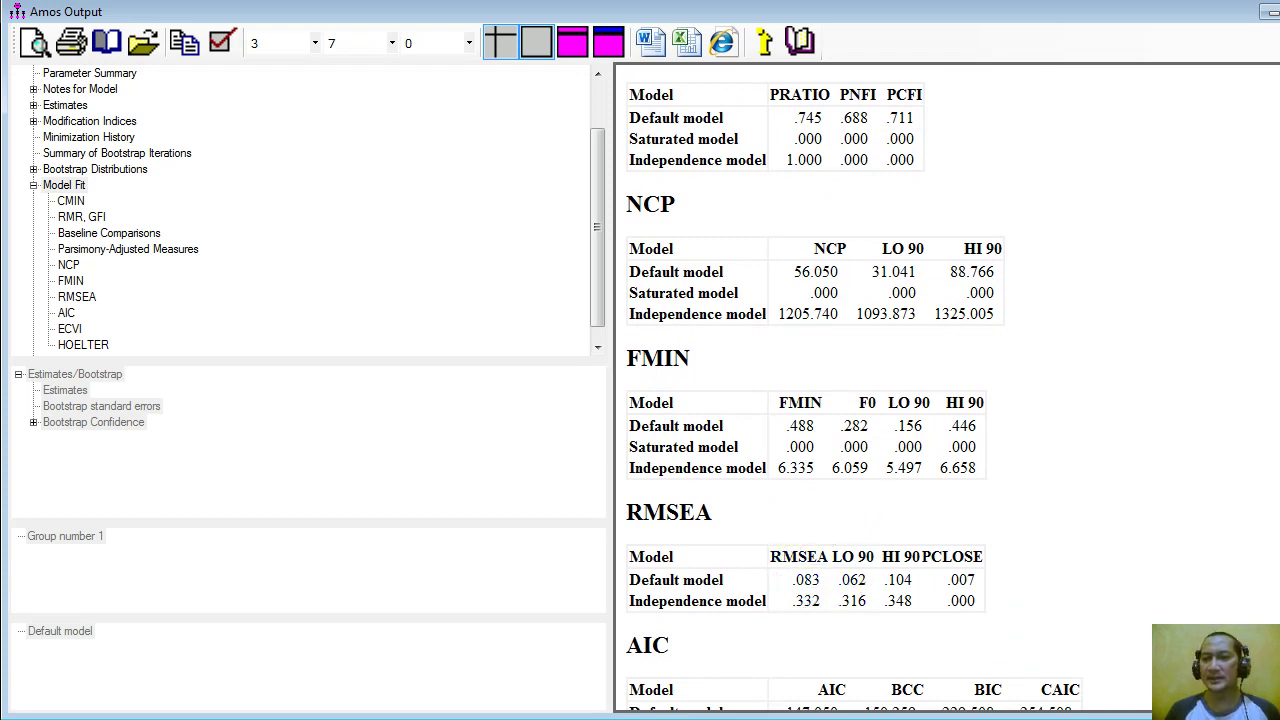
pyautogui.scroll(5, 825, 388)
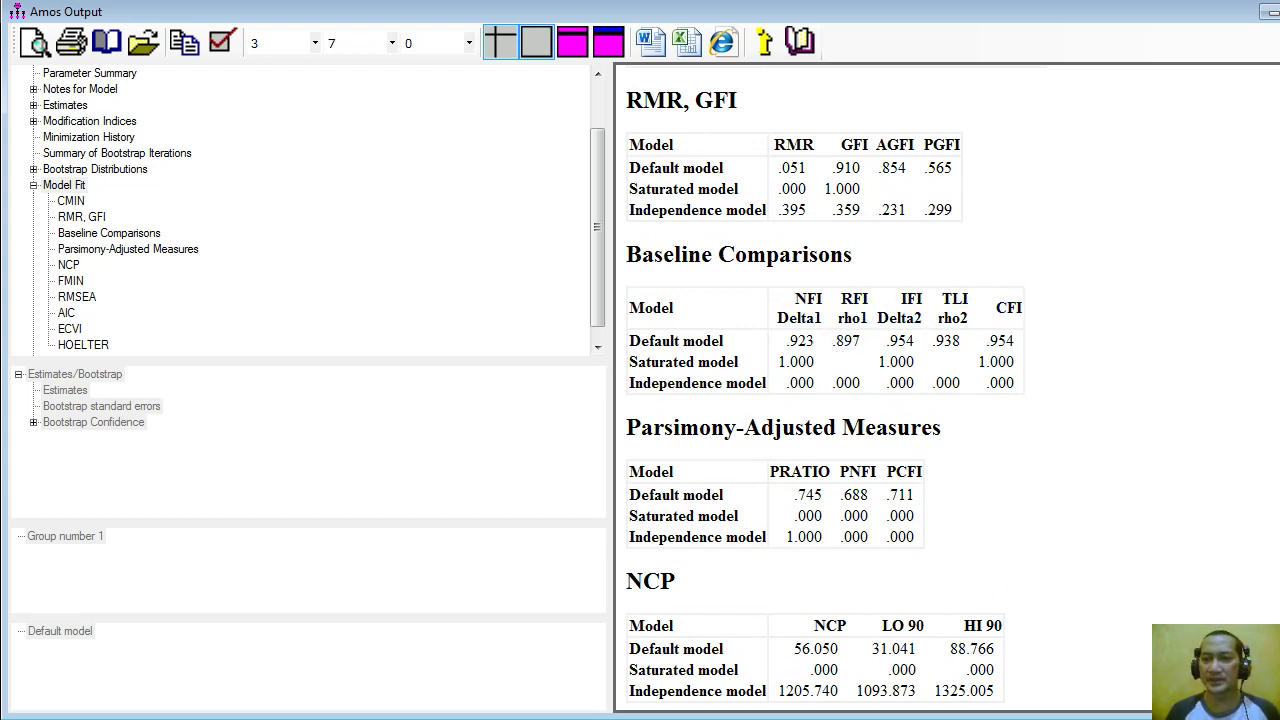
pyautogui.scroll(3, 1222, 290)
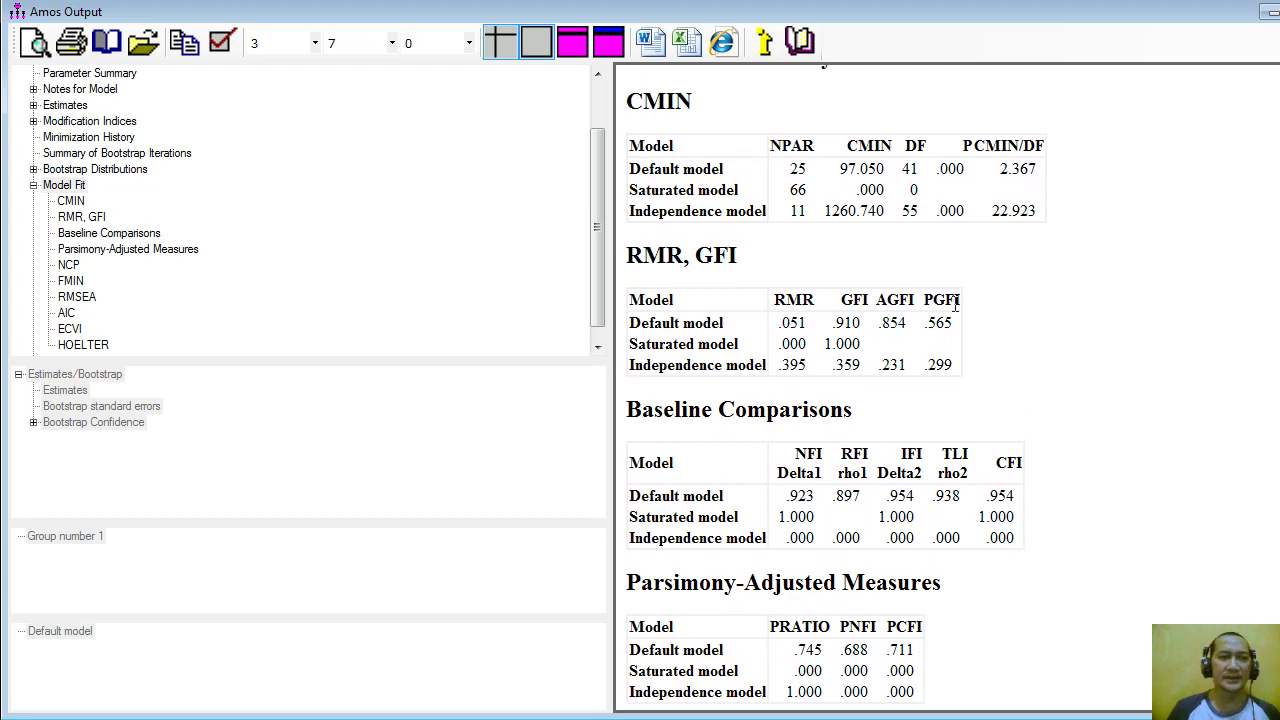
# Examine the modification indices for covariances in the text output and return to the path diagram
pyautogui.click(33, 185)
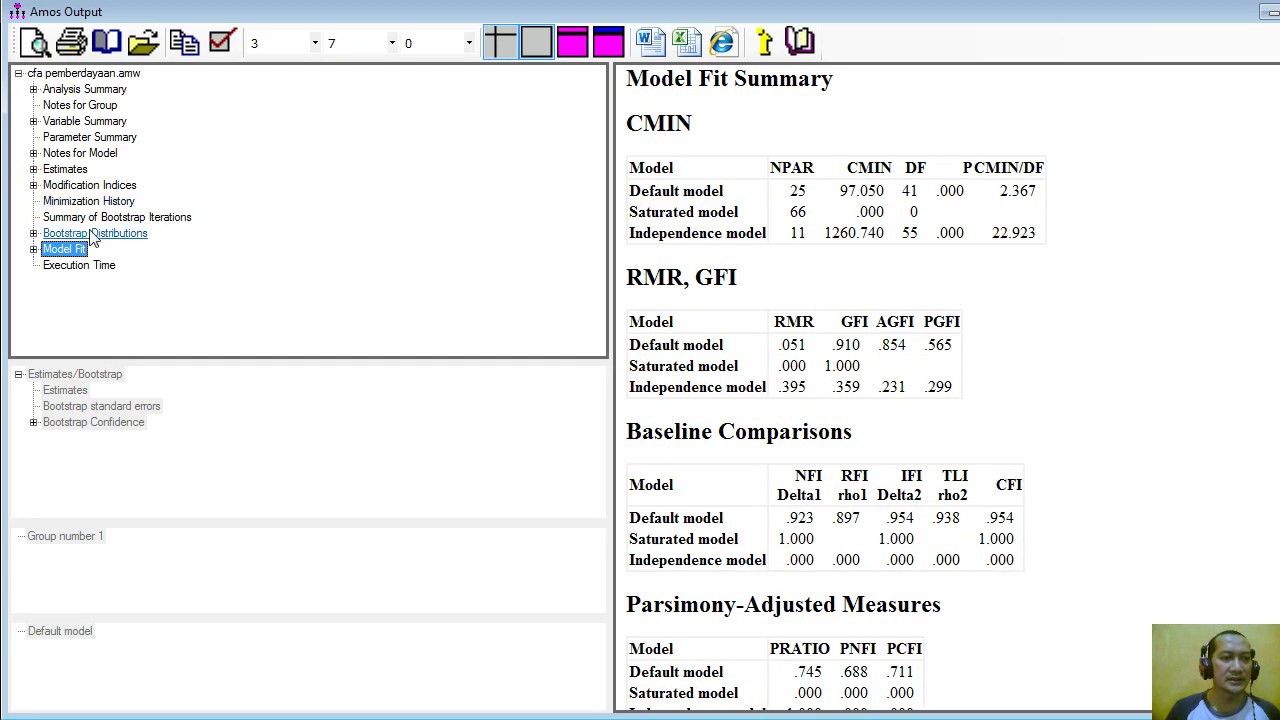
pyautogui.click(33, 186)
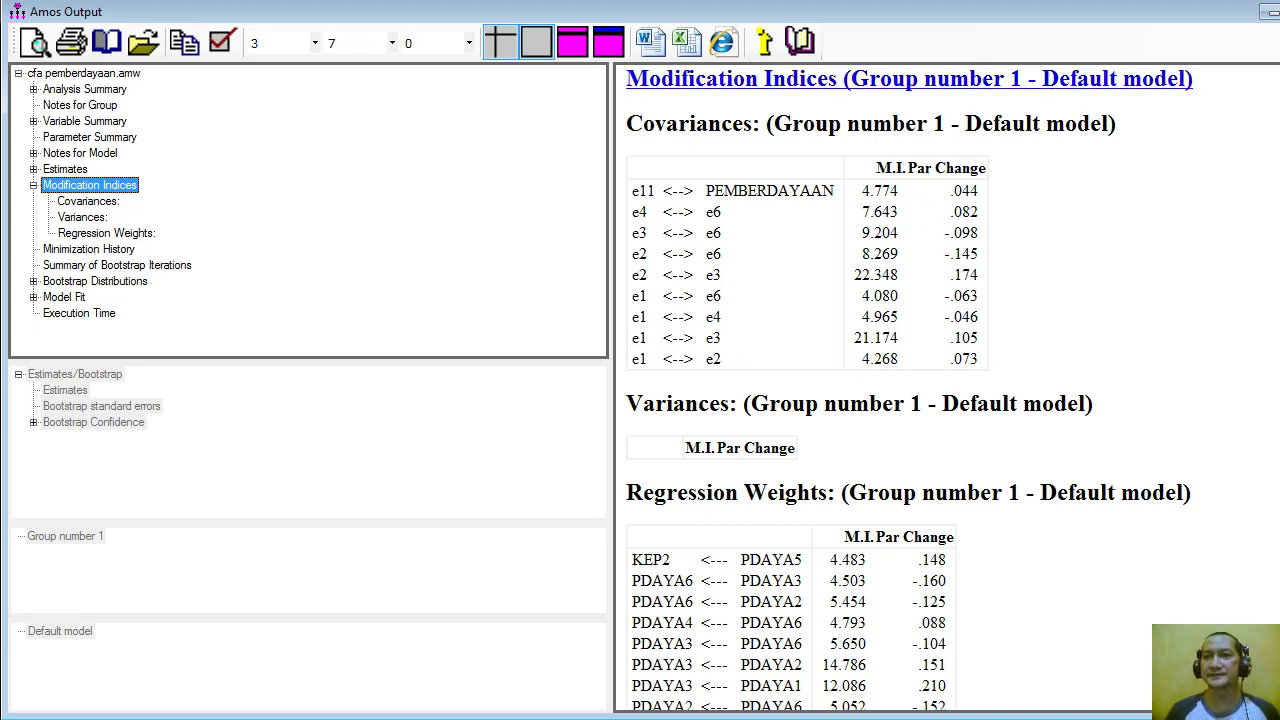
pyautogui.click(1271, 12)
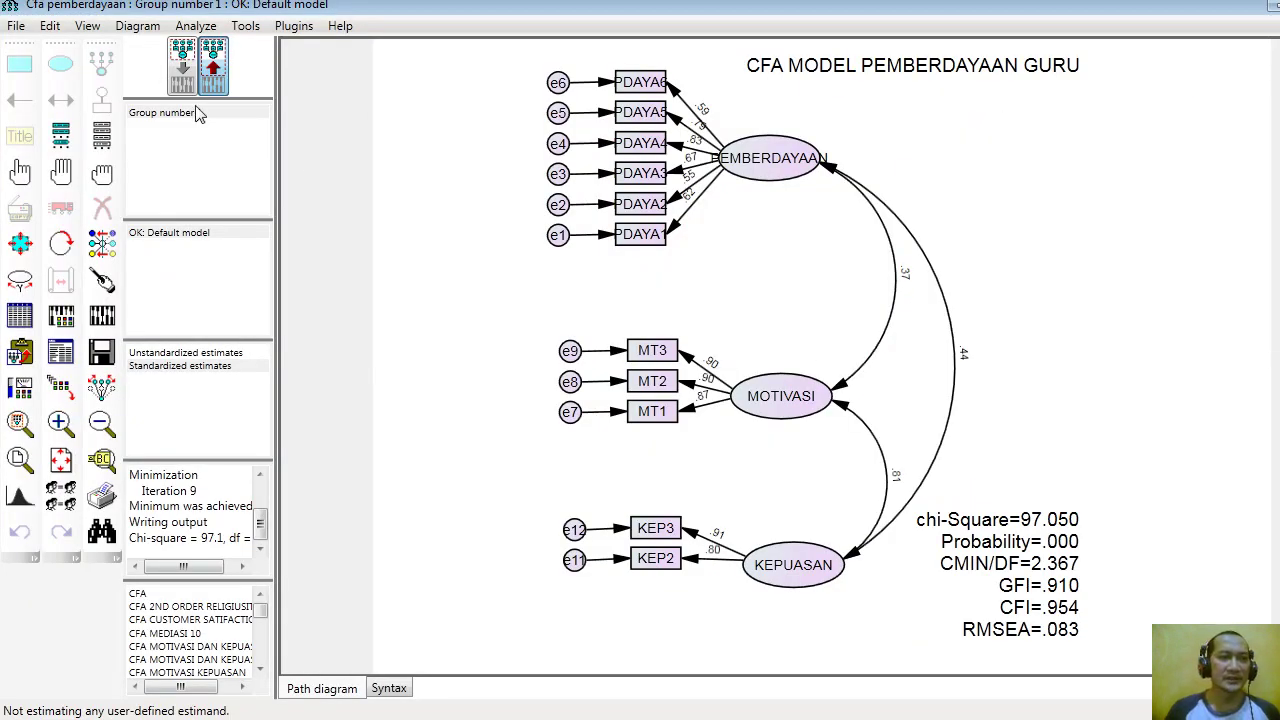
# Draw a covariance between error terms e1 and e3 in the input diagram and recalculate the estimates
pyautogui.click(182, 78)
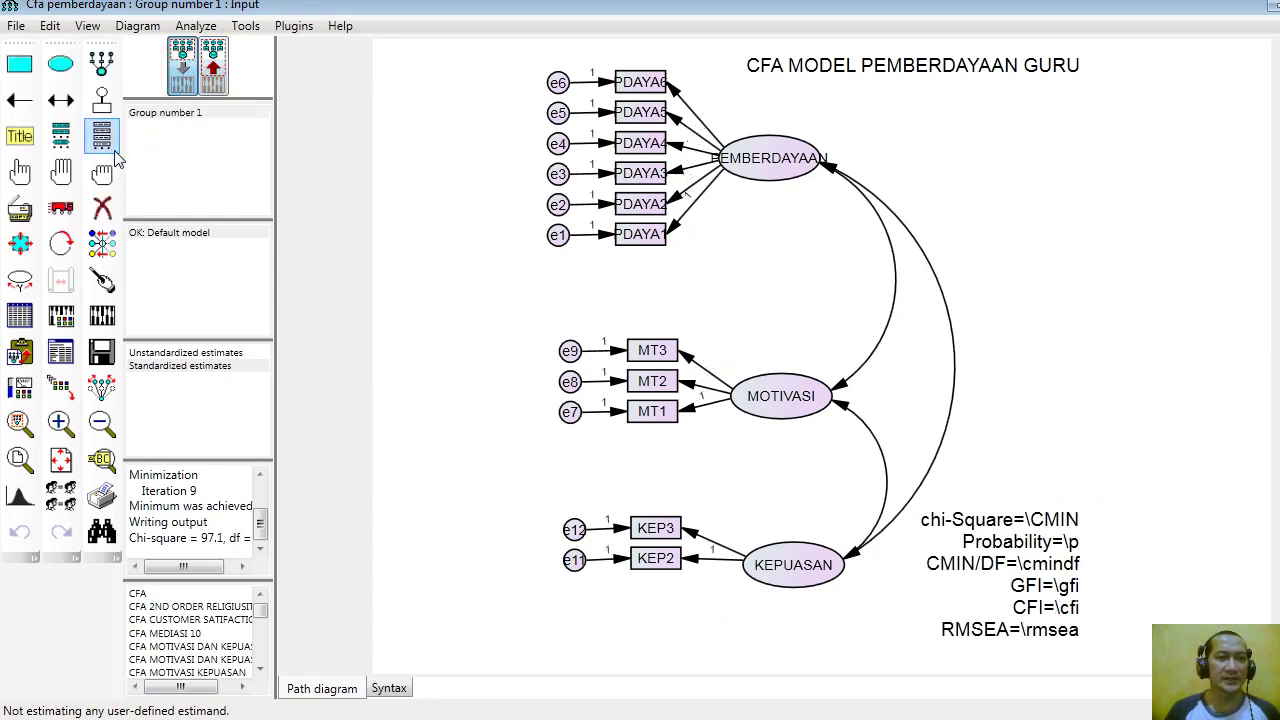
pyautogui.click(62, 102)
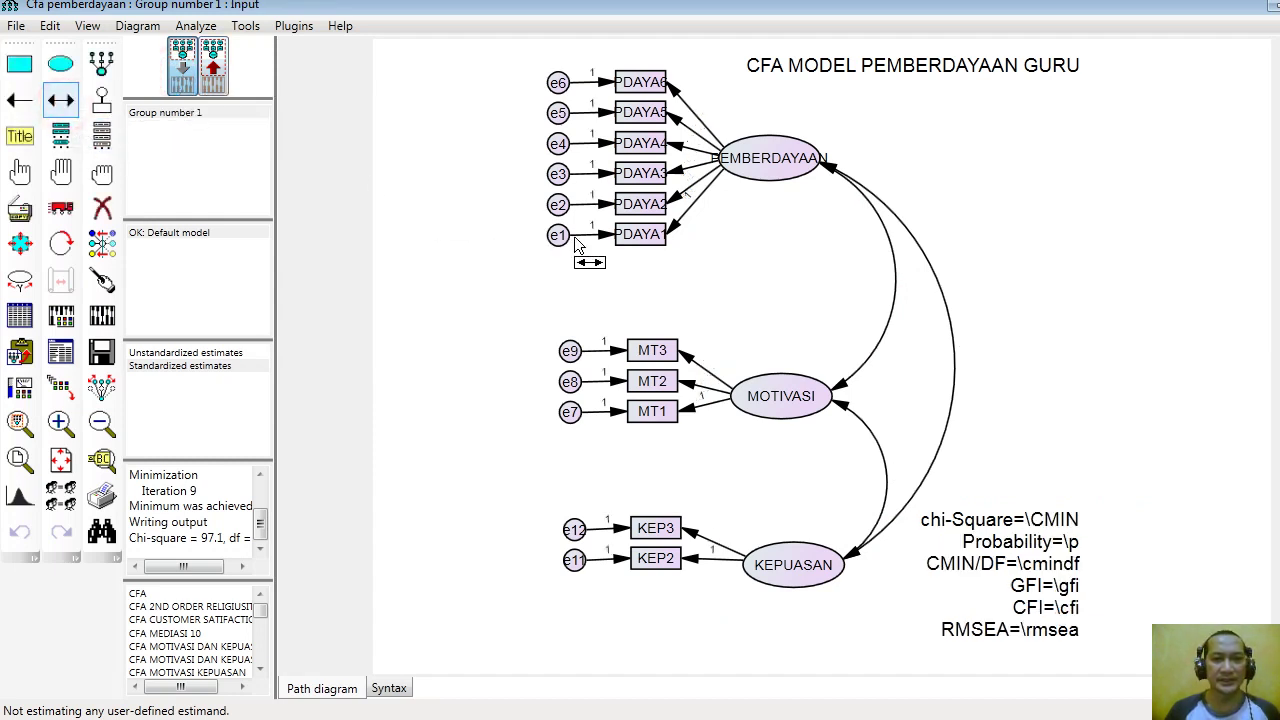
pyautogui.moveTo(559, 250); pyautogui.dragTo(558, 176)
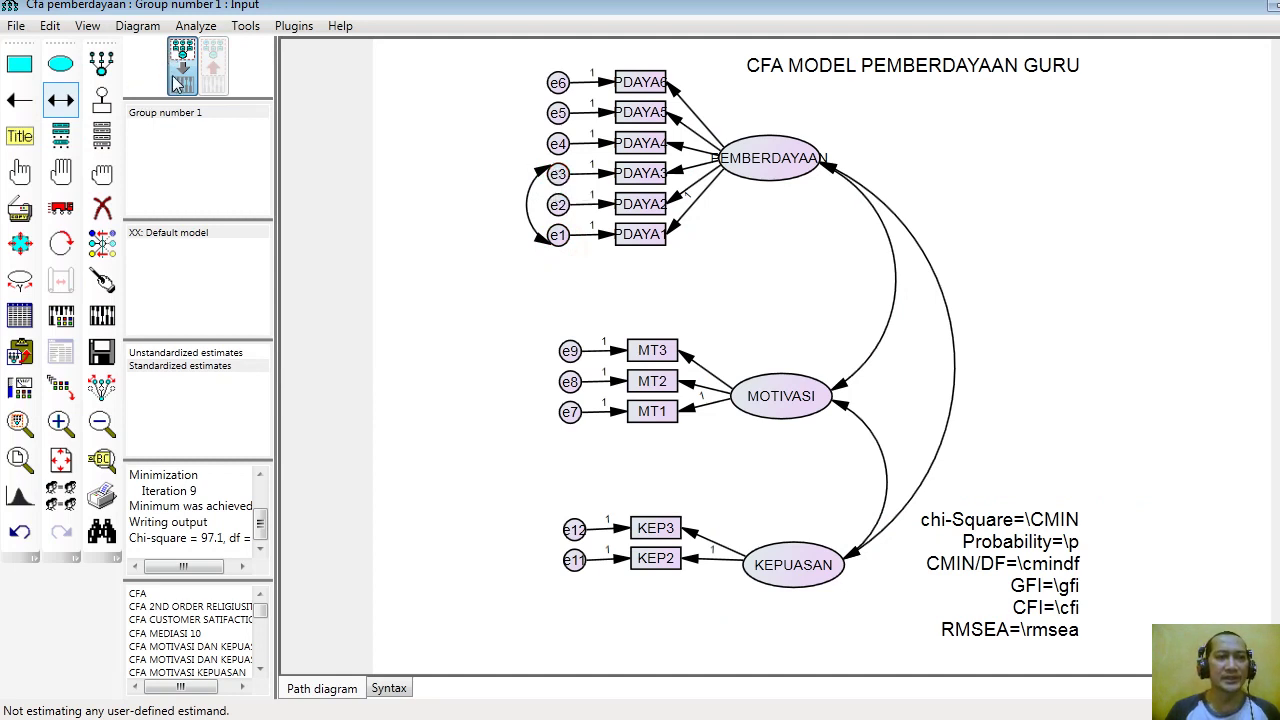
pyautogui.click(102, 316)
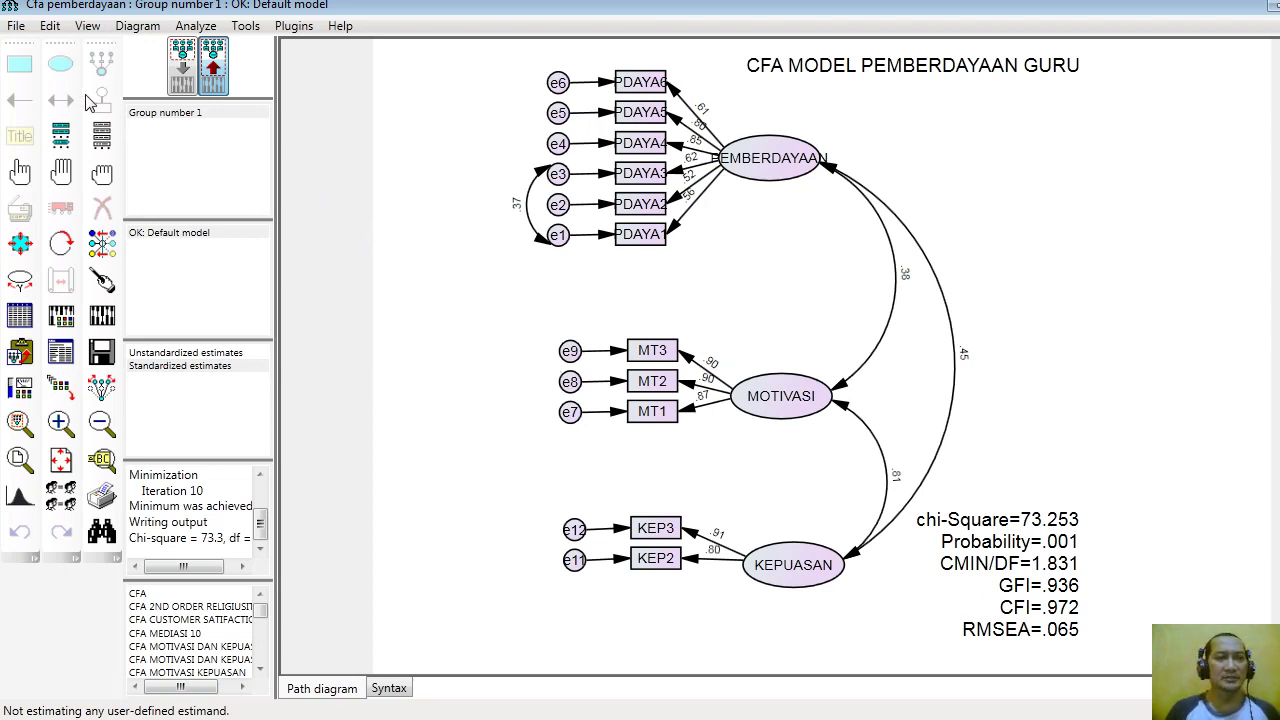
# Save the model as a new input file named "1. MODEL STRUKTURAL PEMBERDAYAAN GURU" in the Video Tutorial1 folder
pyautogui.click(16, 27)
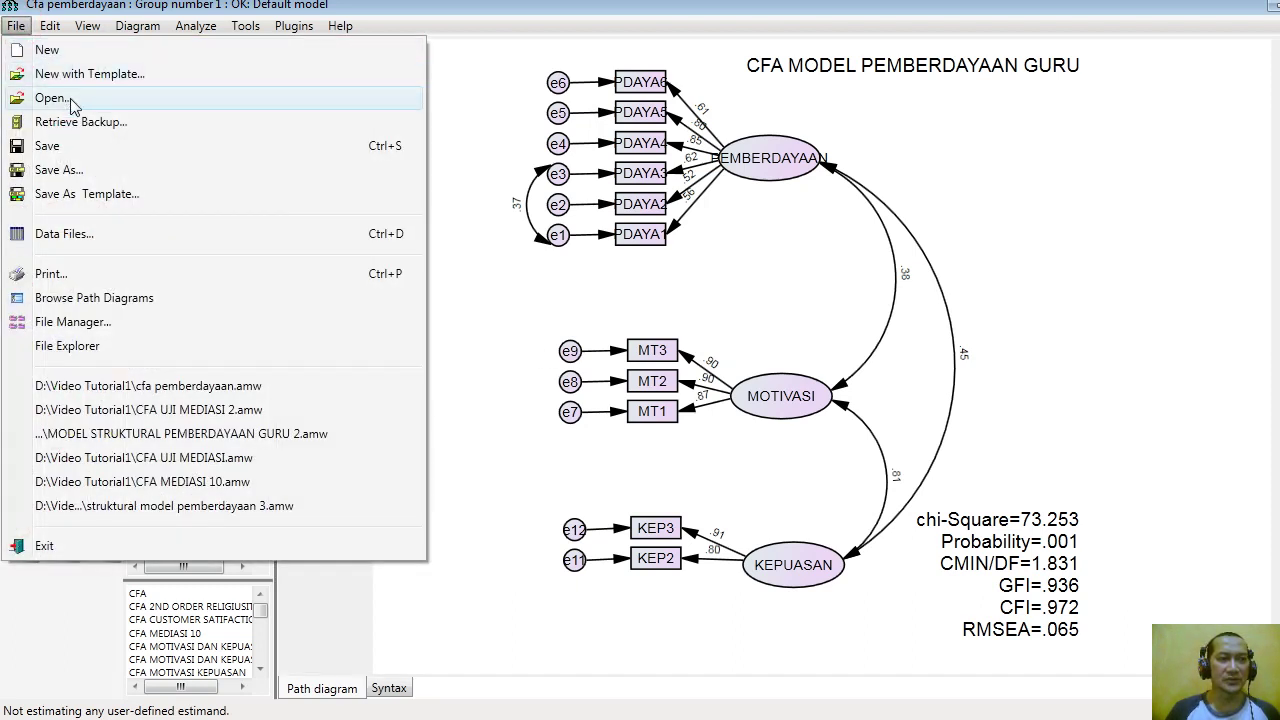
pyautogui.click(66, 172)
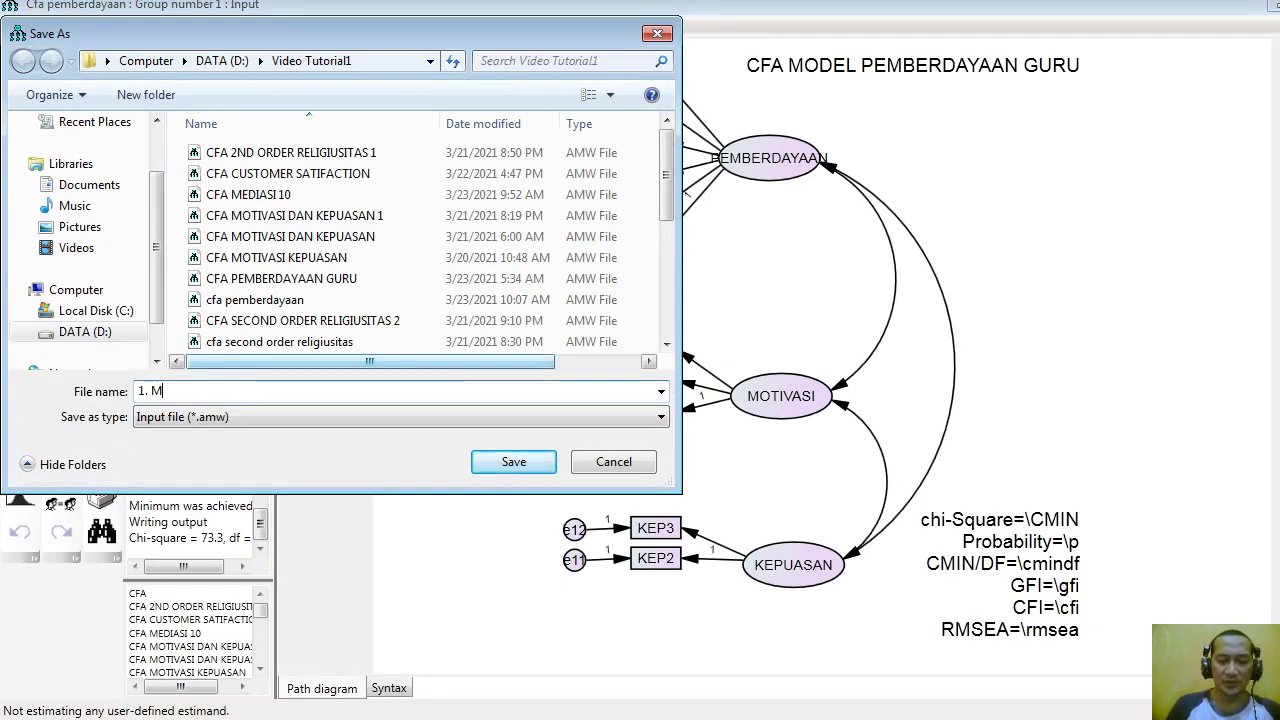
pyautogui.write('UKTURAL PEMBE')
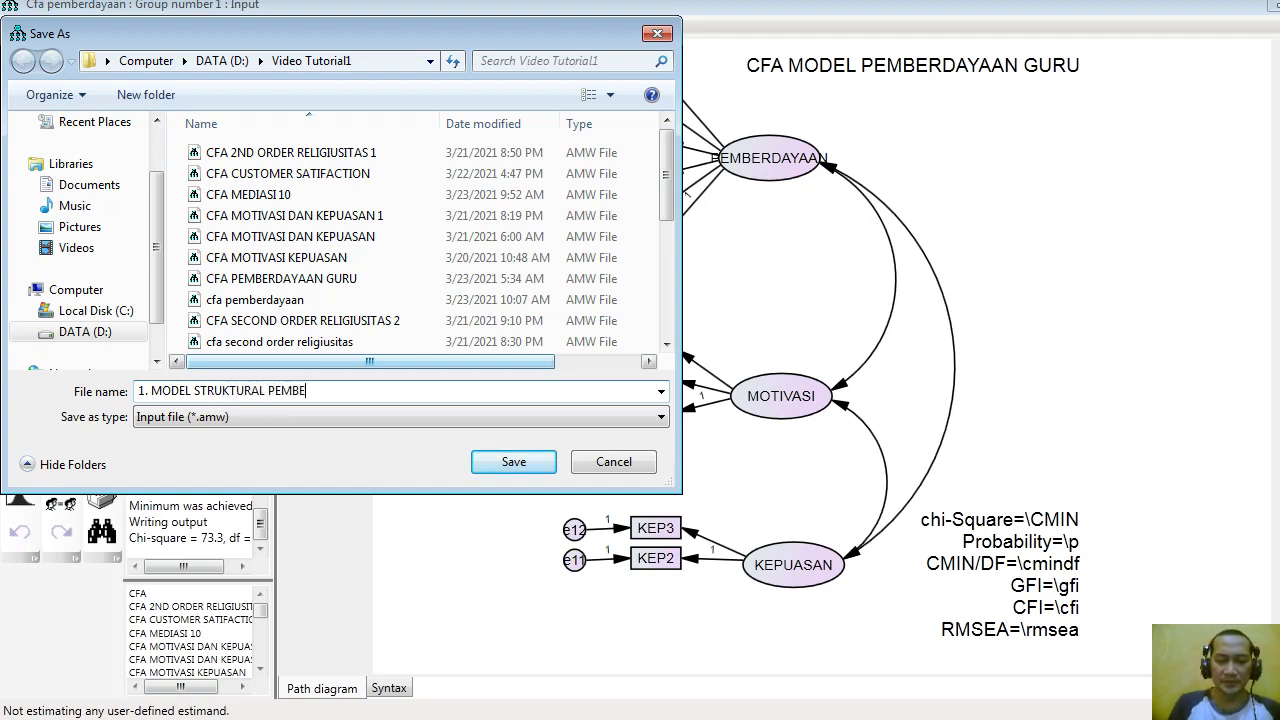
pyautogui.write('URU')
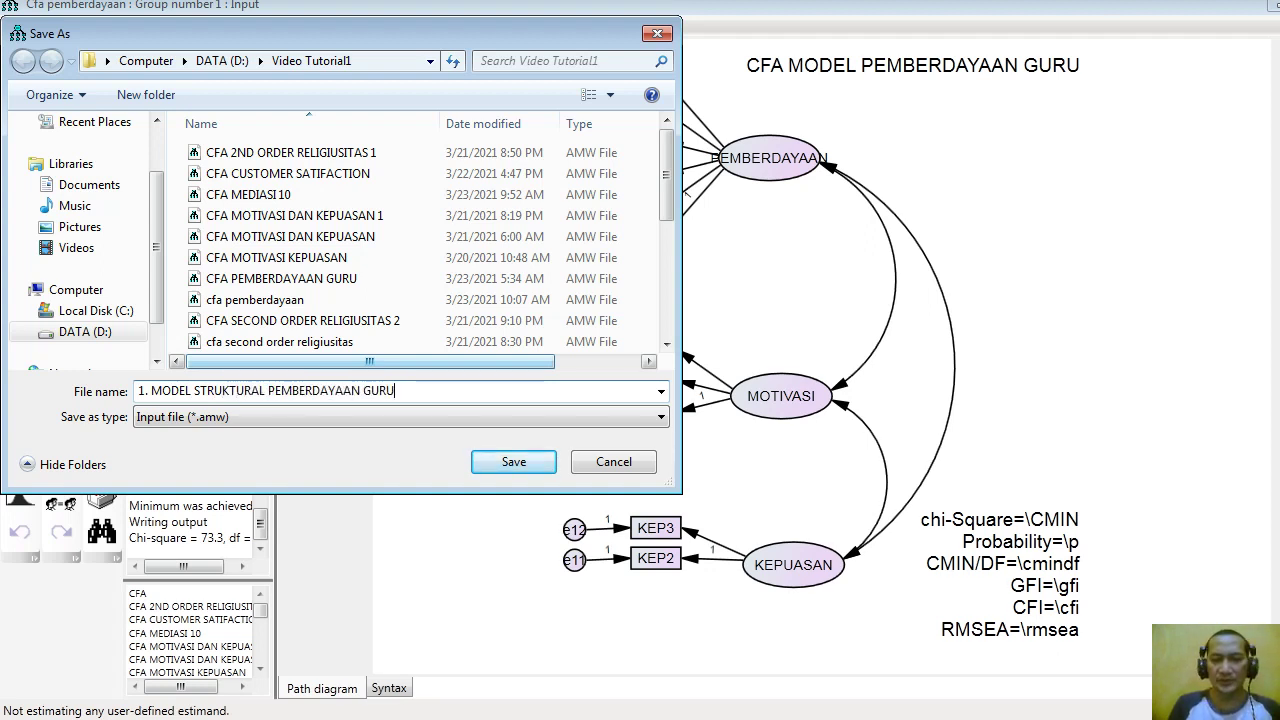
pyautogui.press('Return')
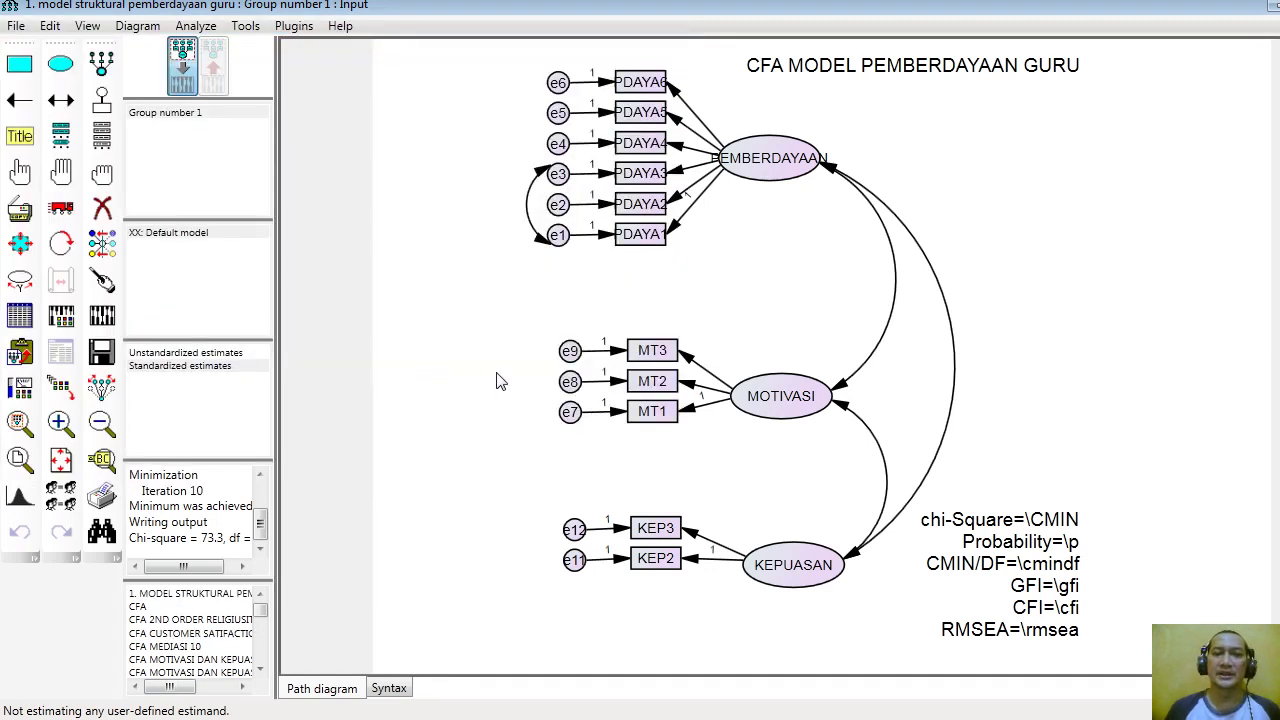
# Erase the three covariance arrows linking the latent variables PEMBERDAYAAN, MOTIVASI and KEPUASAN
pyautogui.click(102, 207)
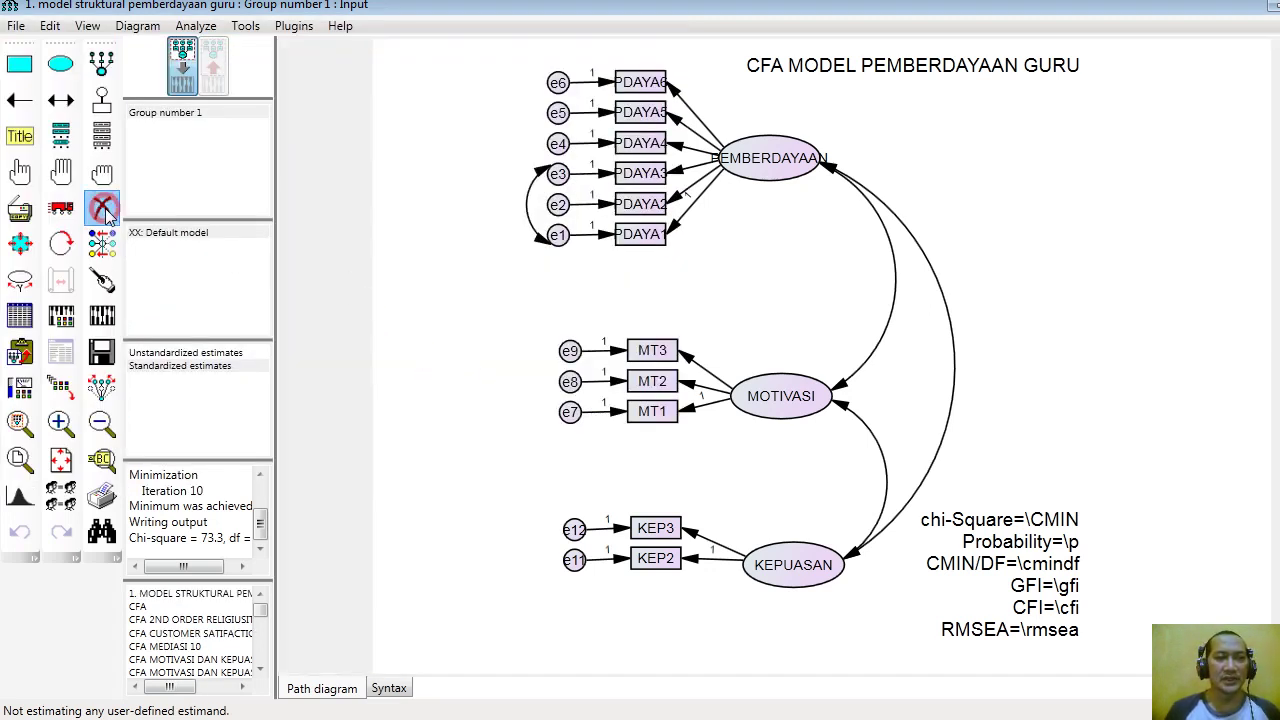
pyautogui.click(893, 303)
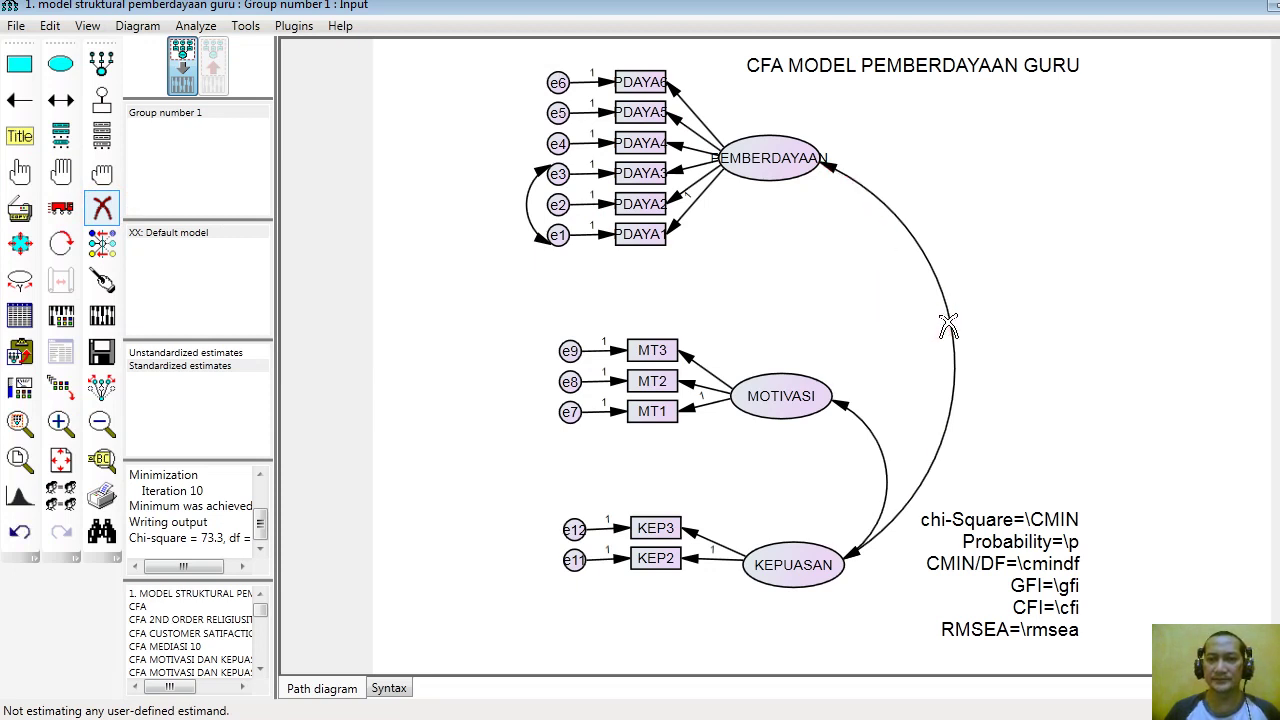
pyautogui.click(949, 324)
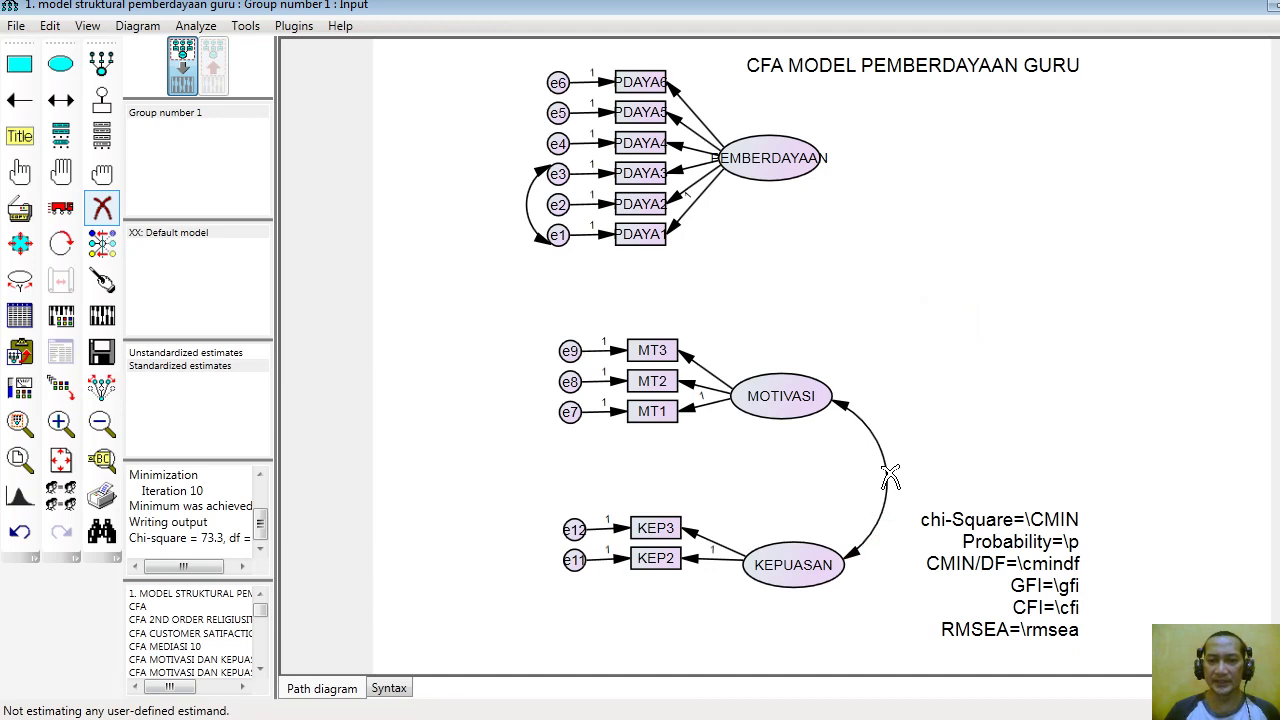
pyautogui.click(887, 477)
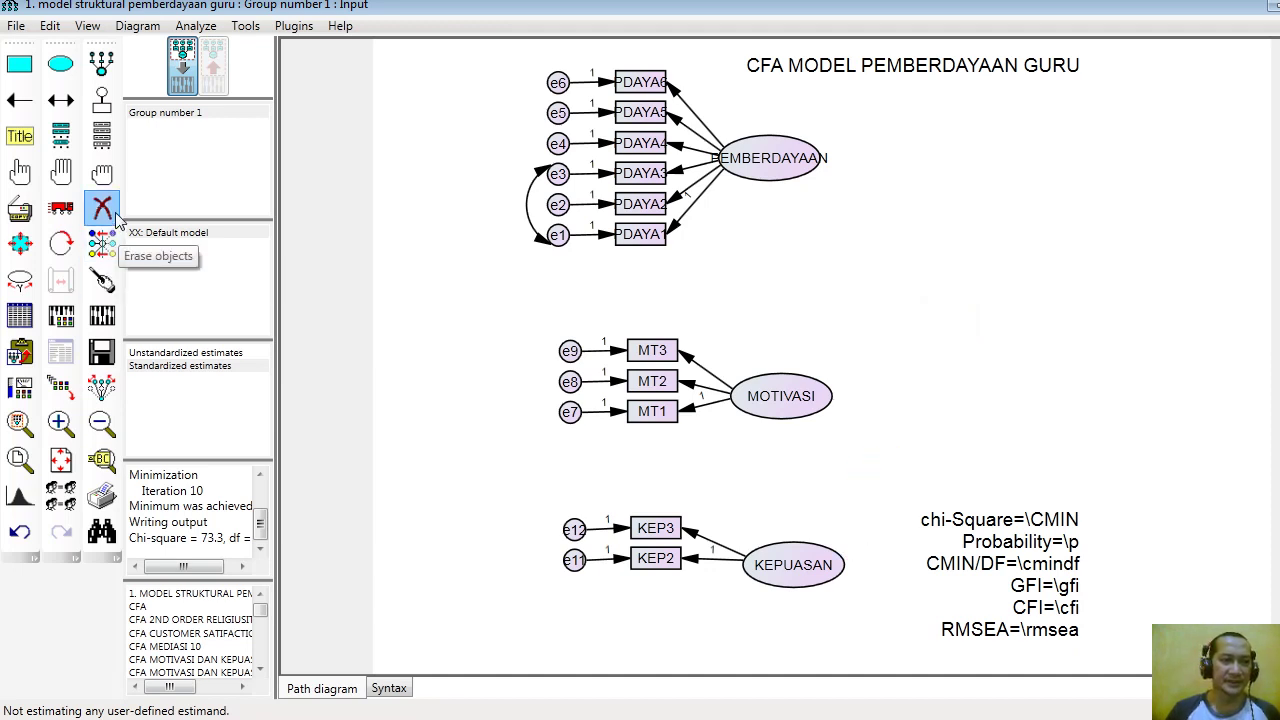
# Move the latent variable ellipses to sit centred beside their indicators and turn on preserving symmetries
pyautogui.click(20, 172)
pyautogui.click(73, 220)
pyautogui.moveTo(803, 552)
pyautogui.mouseDown()
pyautogui.moveTo(806, 578)
pyautogui.moveTo(798, 555)
pyautogui.mouseUp()
pyautogui.click(110, 393)
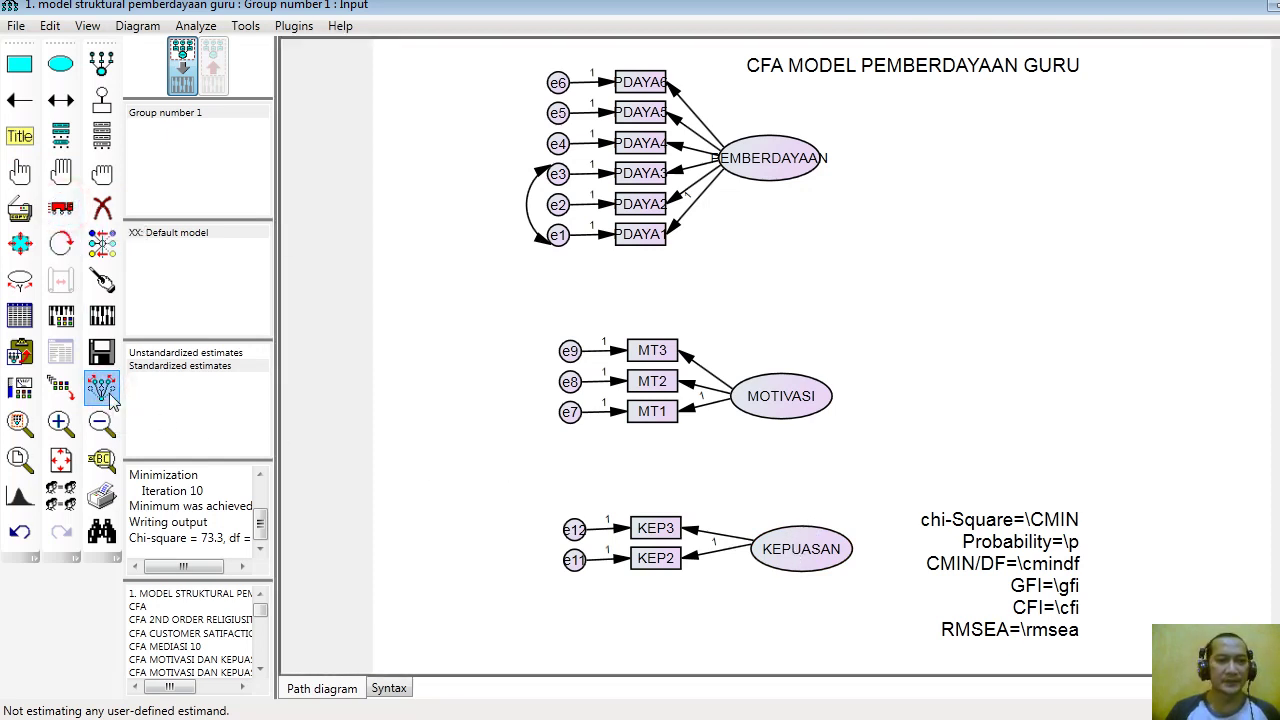
pyautogui.click(68, 214)
pyautogui.moveTo(778, 545)
pyautogui.mouseDown()
pyautogui.moveTo(806, 543)
pyautogui.moveTo(783, 544)
pyautogui.mouseUp()
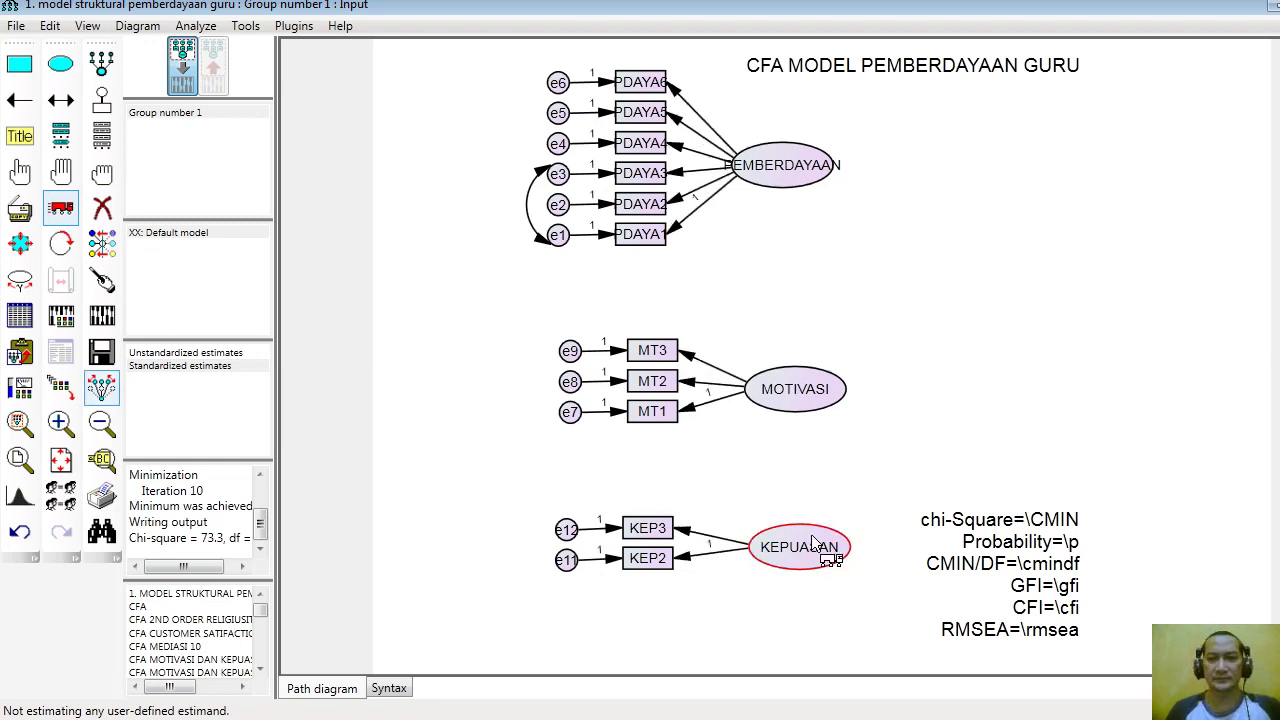
# Move the measurement groups so KEPUASAN sits to the right, vertically between PEMBERDAYAAN above and MOTIVASI below
pyautogui.moveTo(812, 543); pyautogui.dragTo(1010, 287)
pyautogui.moveTo(814, 386); pyautogui.dragTo(753, 438)
pyautogui.moveTo(788, 178); pyautogui.dragTo(718, 208)
pyautogui.moveTo(1000, 303); pyautogui.dragTo(981, 325)
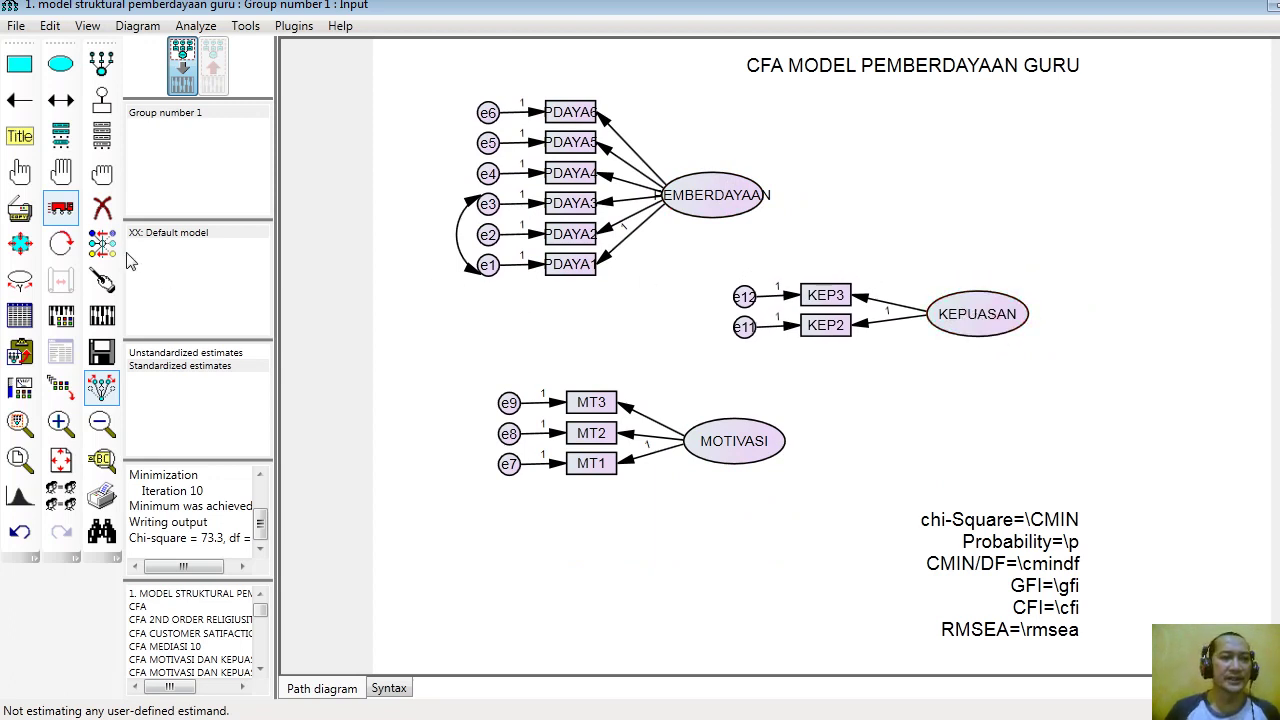
# Rotate the indicators of KEPUASAN so KEP2 and KEP3 with their error terms sit on the ellipse's right side
pyautogui.click(65, 209)
pyautogui.click(62, 243)
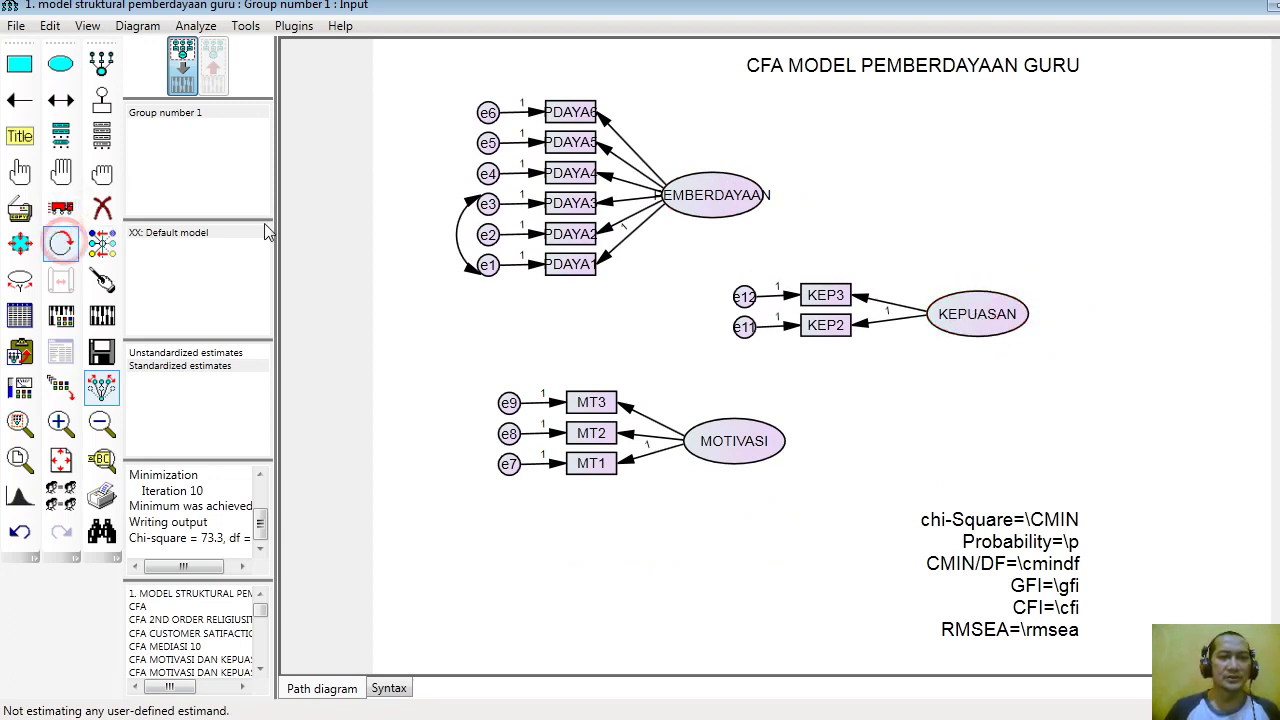
pyautogui.click(997, 315)
pyautogui.click(997, 315)
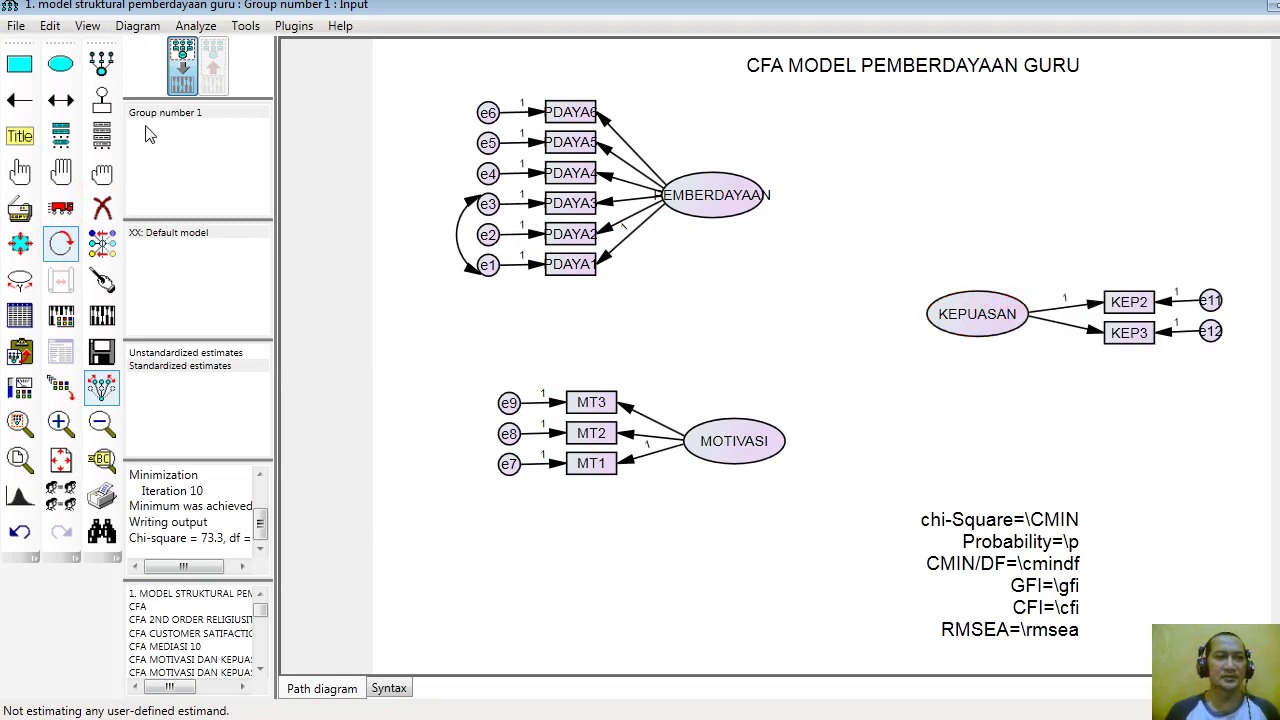
# Draw single-headed paths from PEMBERDAYAAN to MOTIVASI and KEPUASAN, and from MOTIVASI to KEPUASAN
pyautogui.click(19, 101)
pyautogui.moveTo(737, 205); pyautogui.dragTo(970, 325)
pyautogui.moveTo(714, 194)
pyautogui.mouseDown()
pyautogui.moveTo(740, 447)
pyautogui.moveTo(849, 363)
pyautogui.moveTo(972, 330)
pyautogui.mouseUp()
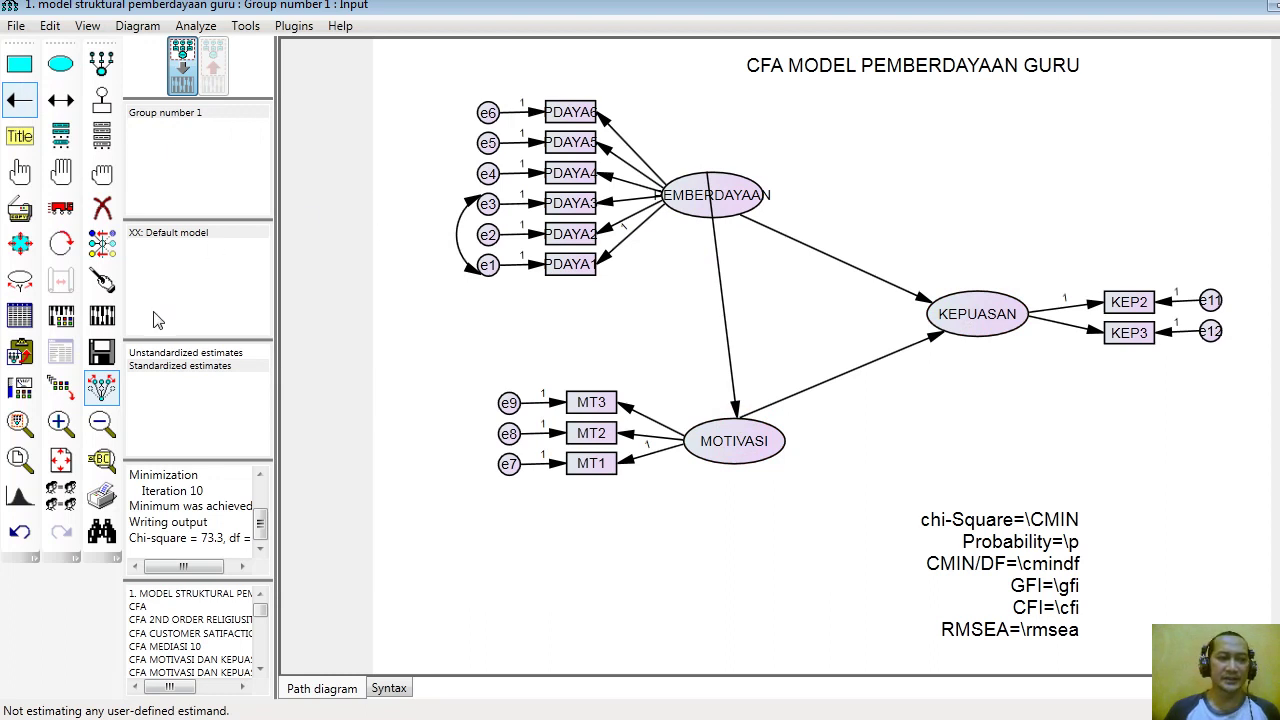
# Touch up PEMBERDAYAAN, MOTIVASI and KEPUASAN so the path arrows attach neatly to the ellipses
pyautogui.click(103, 318)
pyautogui.click(102, 280)
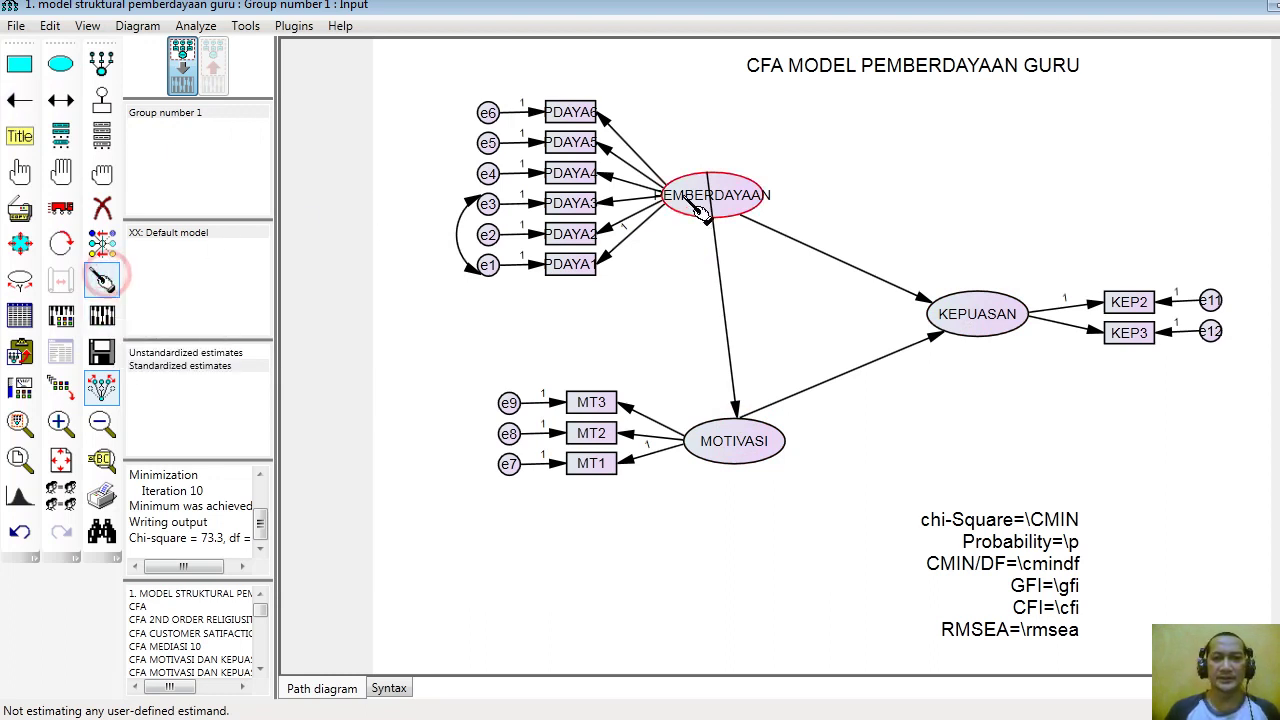
pyautogui.click(684, 195)
pyautogui.click(768, 442)
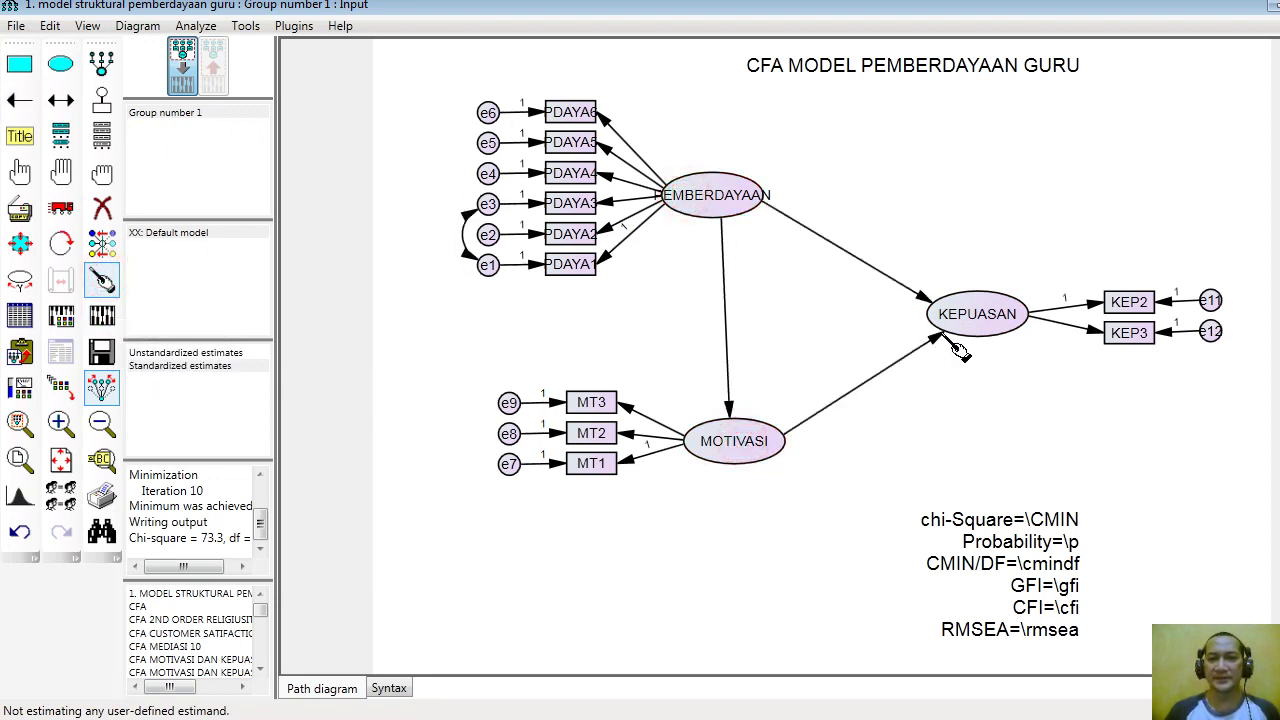
pyautogui.click(945, 333)
# Add a residual error term to MOTIVASI and to KEPUASAN, and name both with the Name Unobserved Variables plugin
pyautogui.click(102, 100)
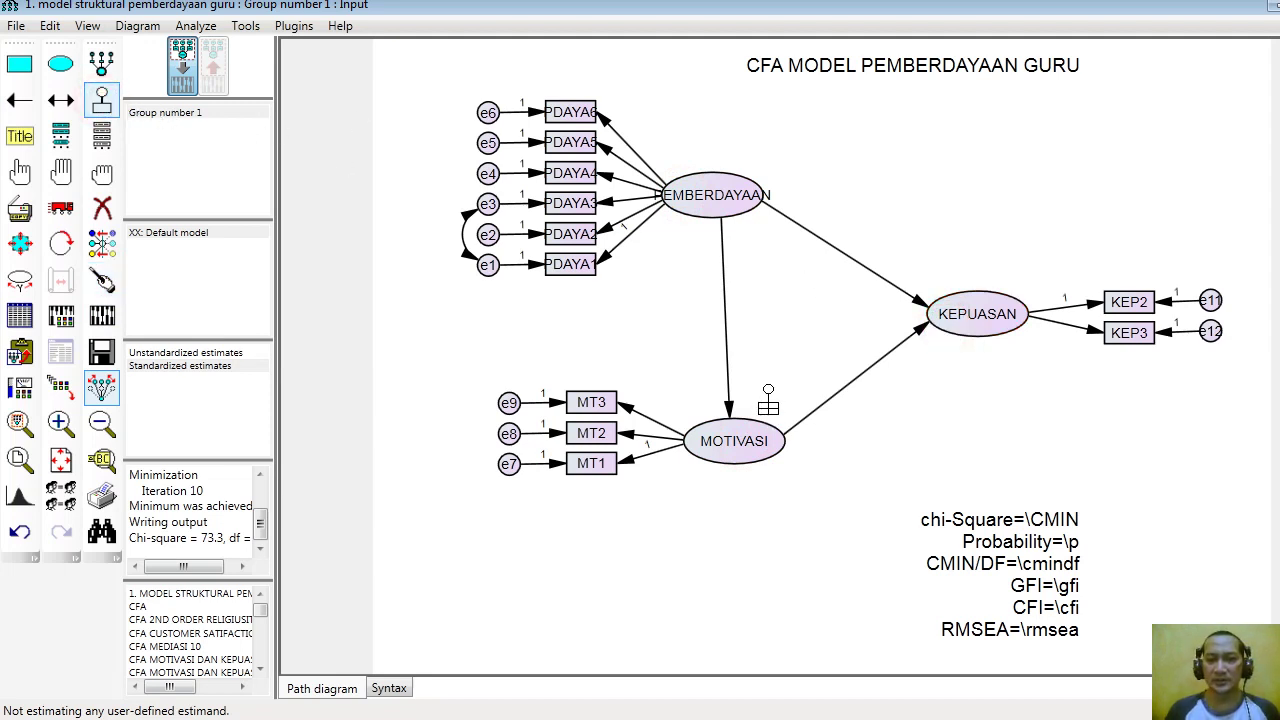
pyautogui.click(758, 432)
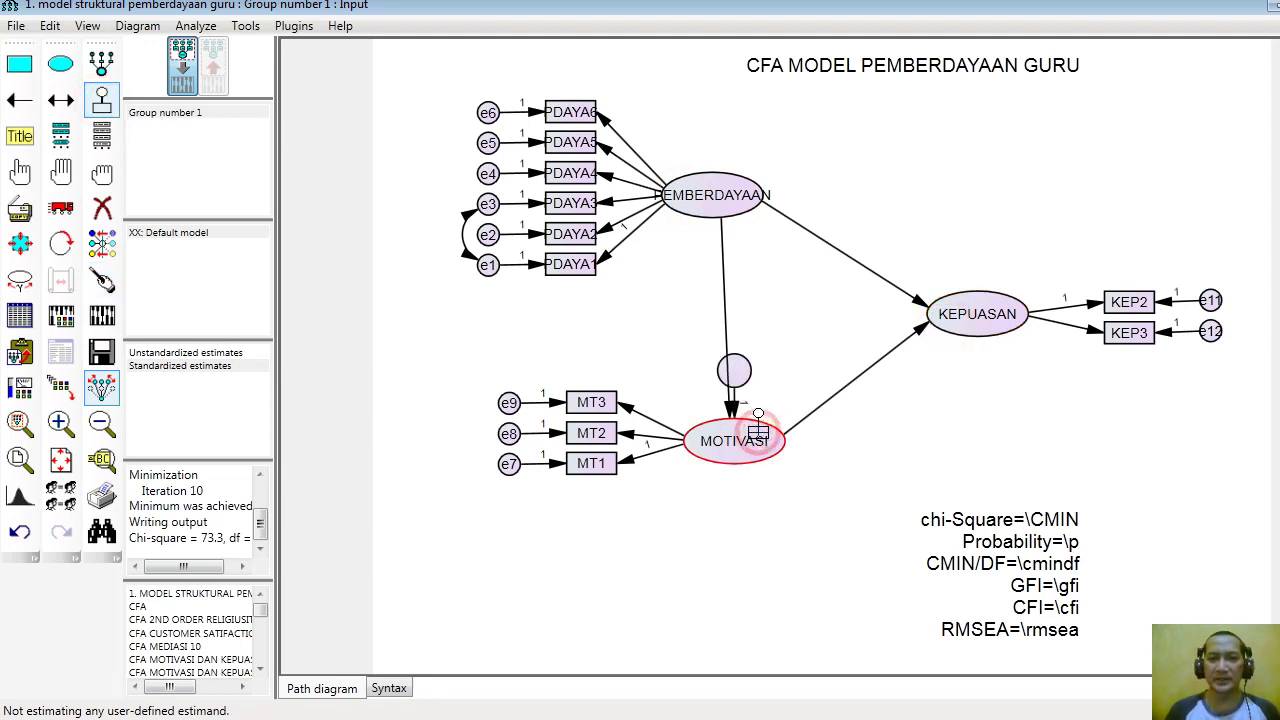
pyautogui.click(972, 322)
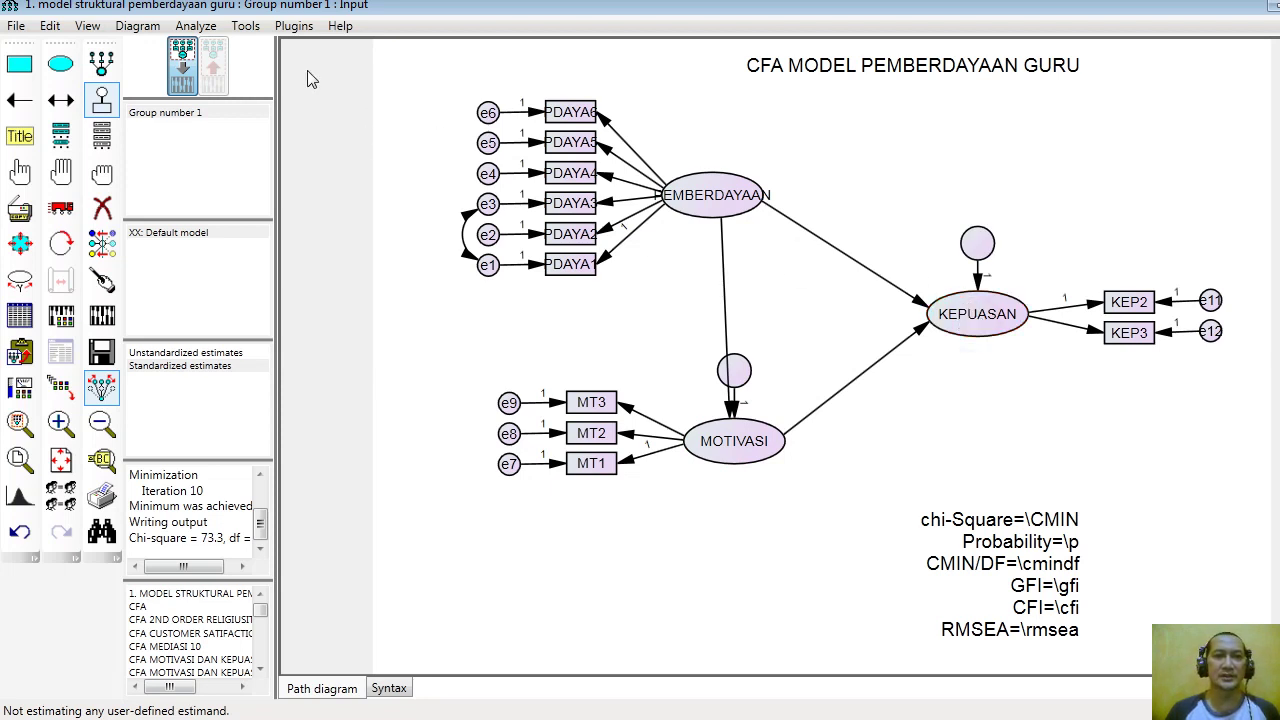
pyautogui.click(294, 27)
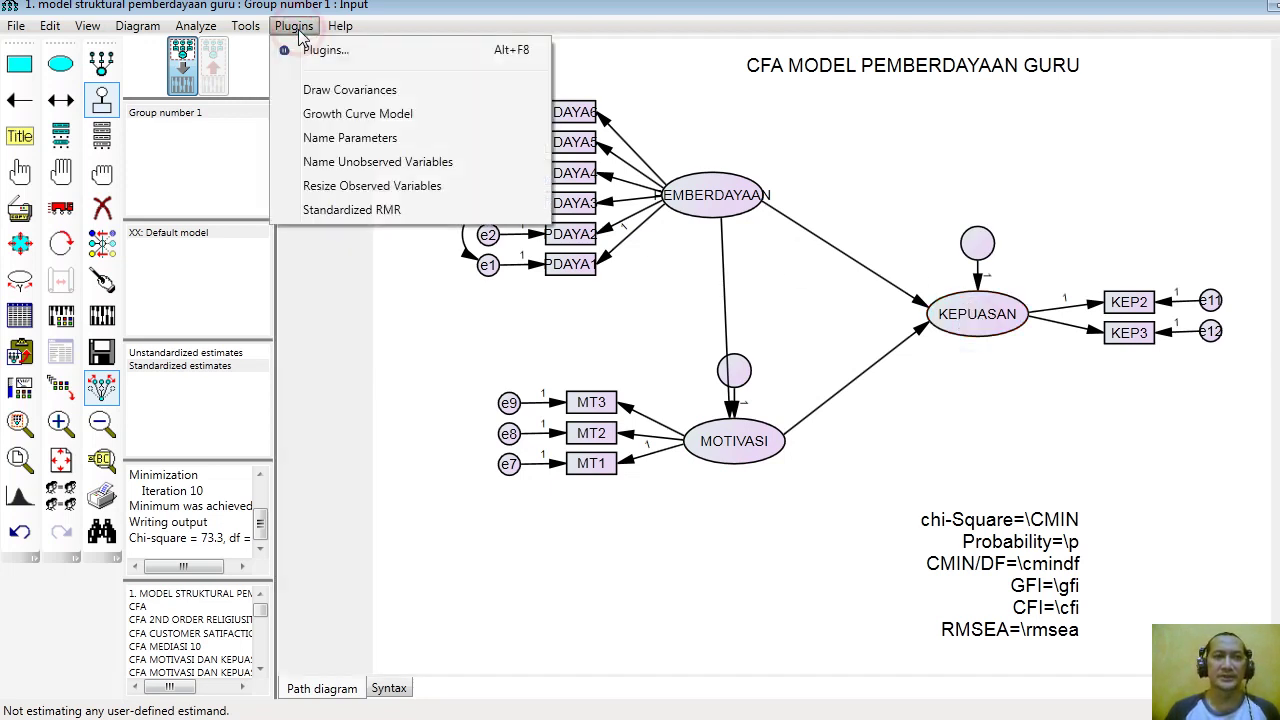
pyautogui.click(363, 163)
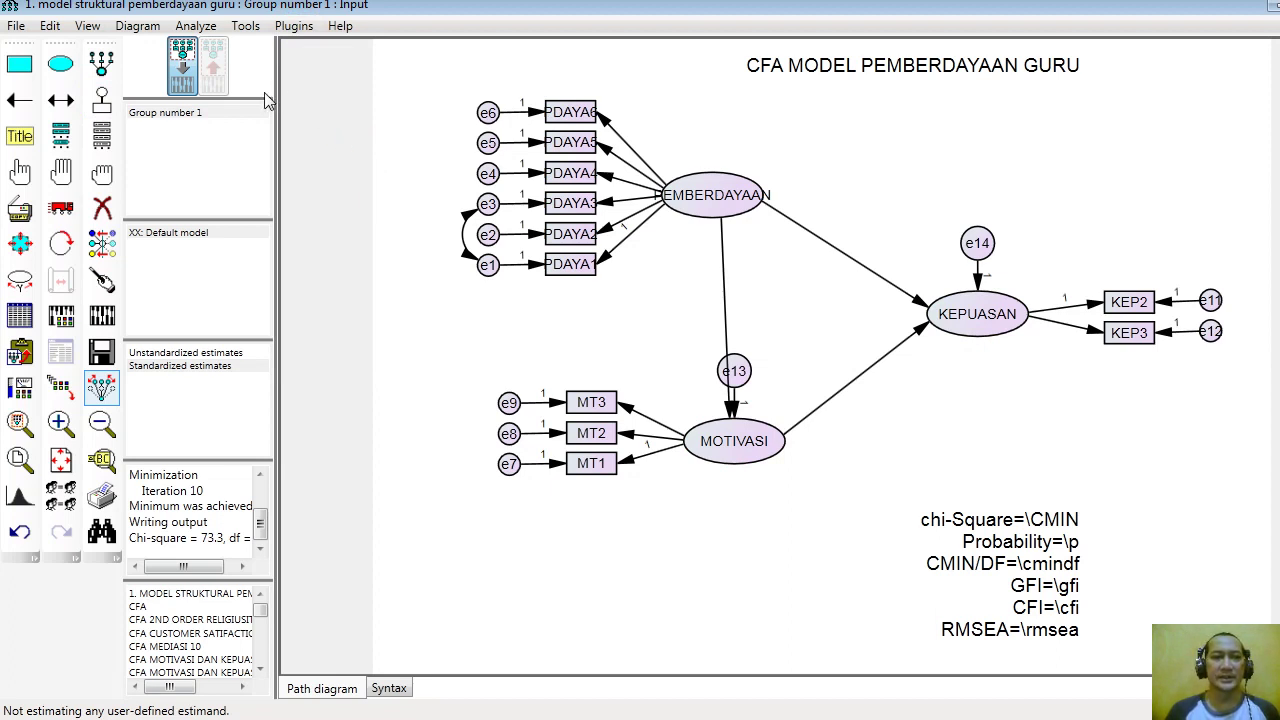
# Calculate the structural model's estimates, checking the output and bootstrap settings in the analysis properties before recalculating
pyautogui.click(104, 316)
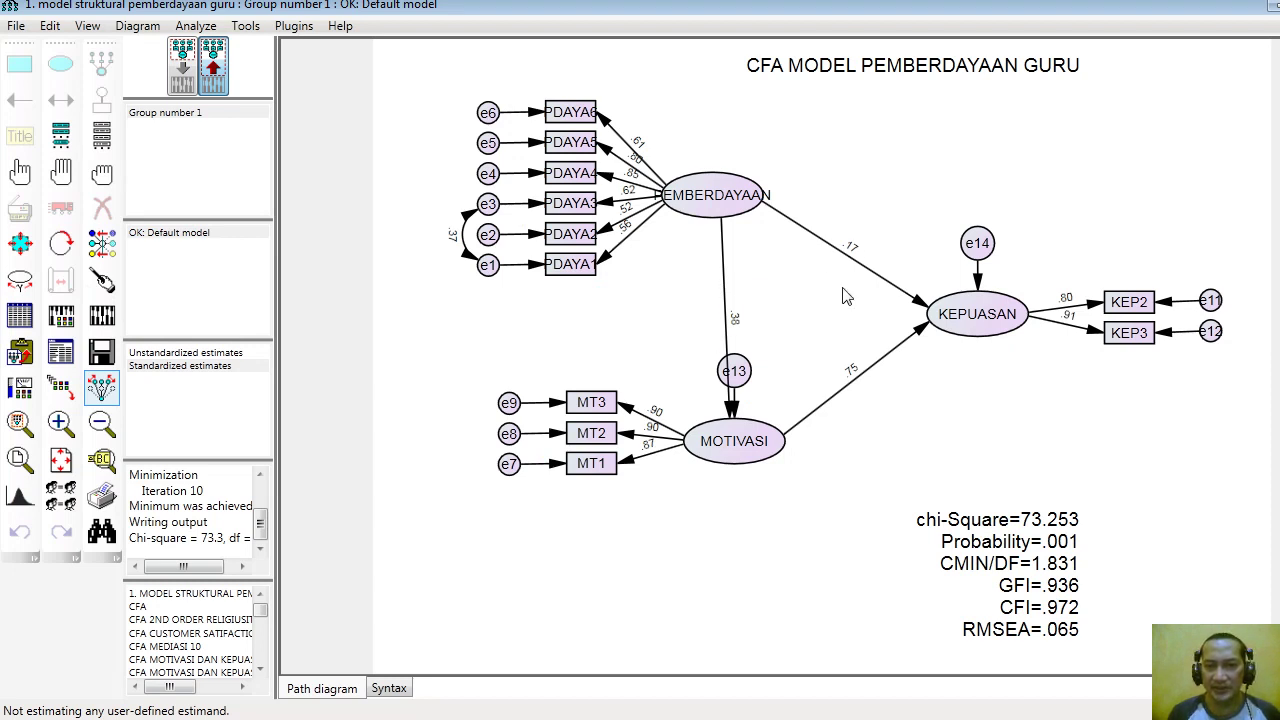
pyautogui.click(87, 27)
pyautogui.click(157, 73)
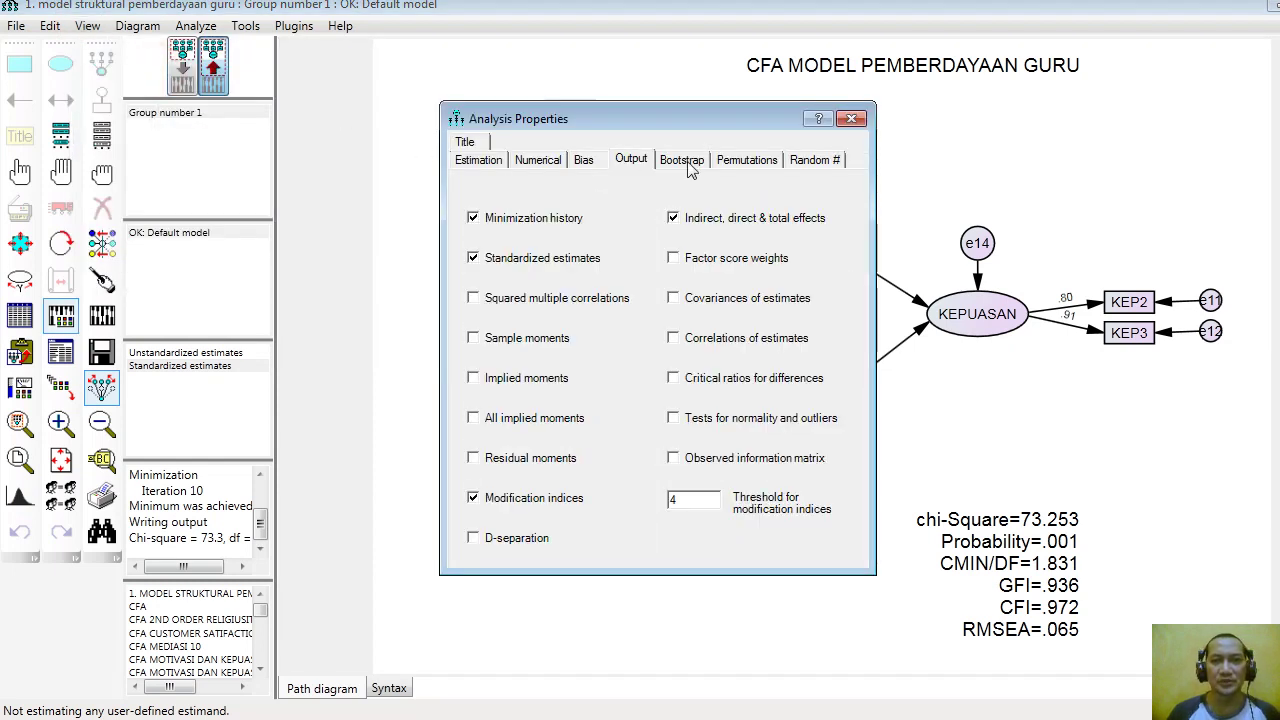
pyautogui.click(686, 162)
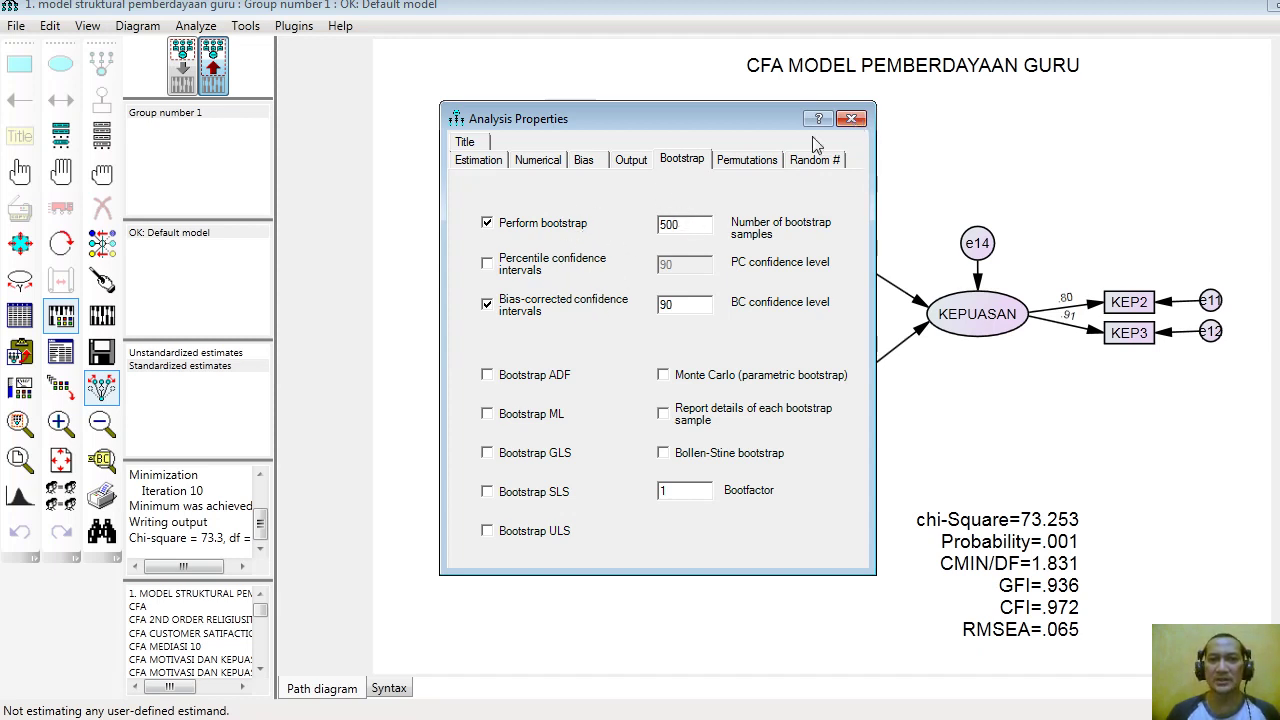
pyautogui.click(853, 121)
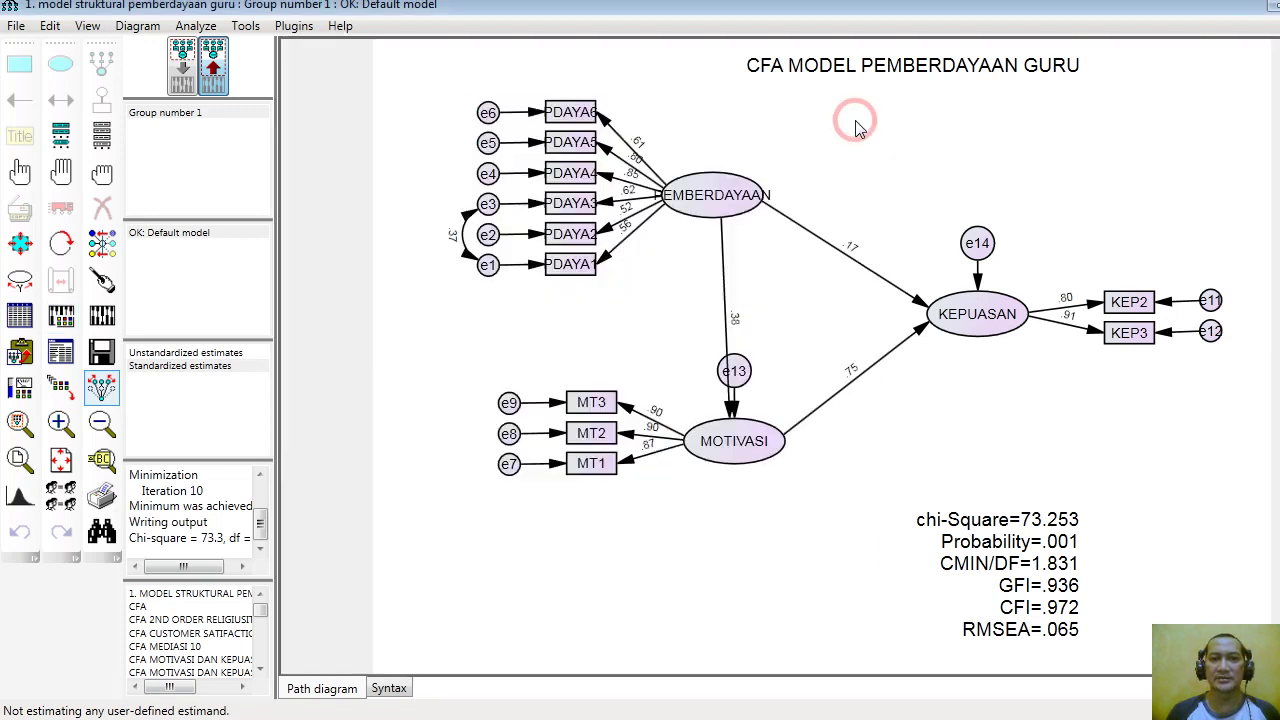
pyautogui.click(101, 316)
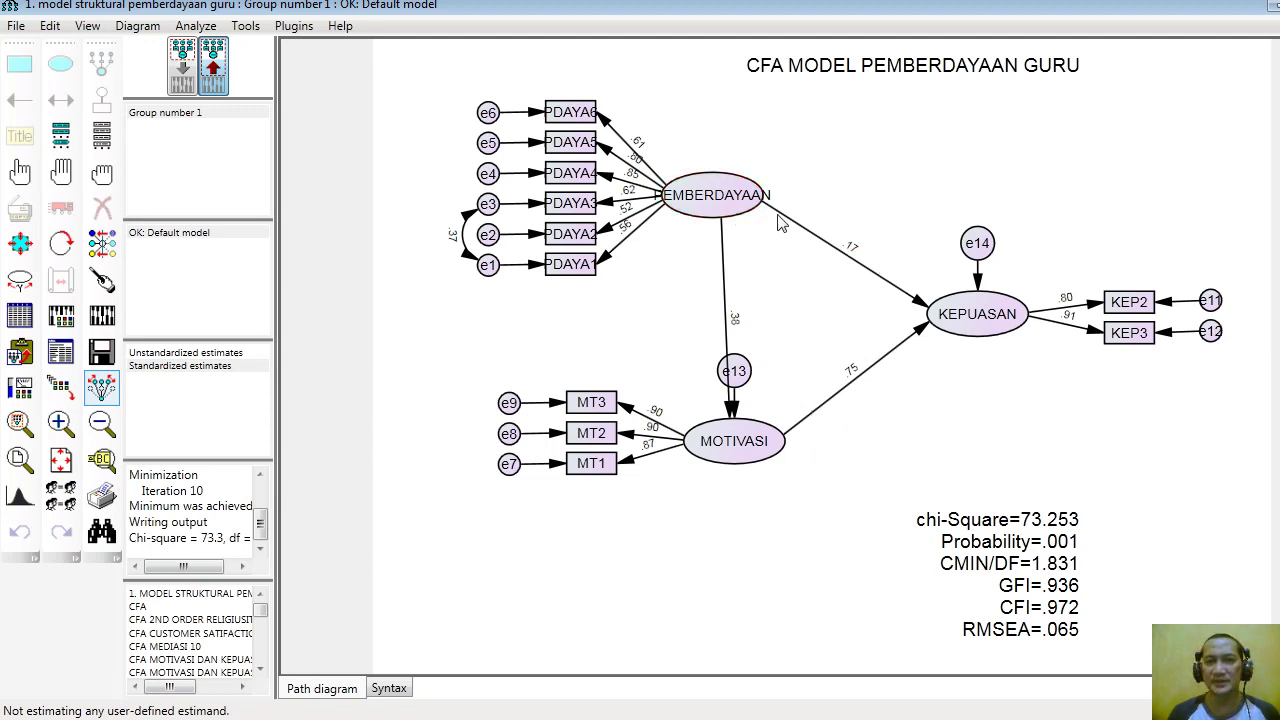
# Open the text output and examine the scalar estimates for the regression weights and standardized regression weights
pyautogui.click(87, 25)
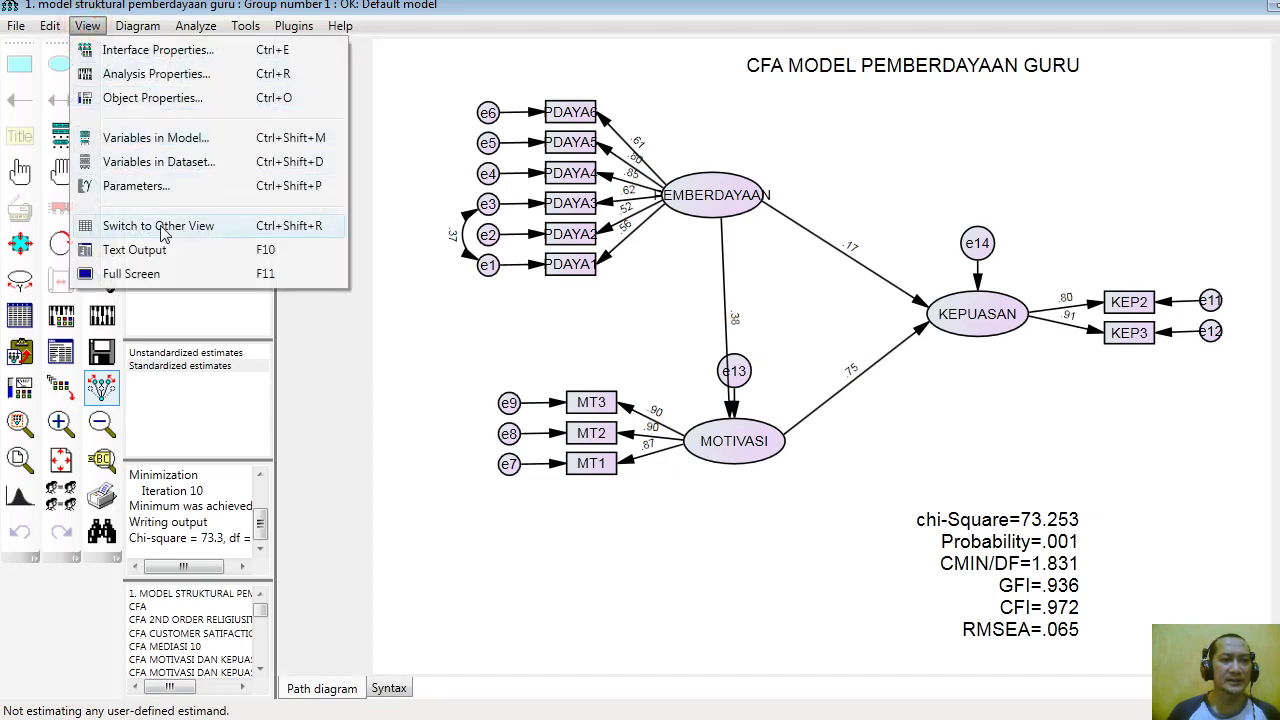
pyautogui.click(165, 251)
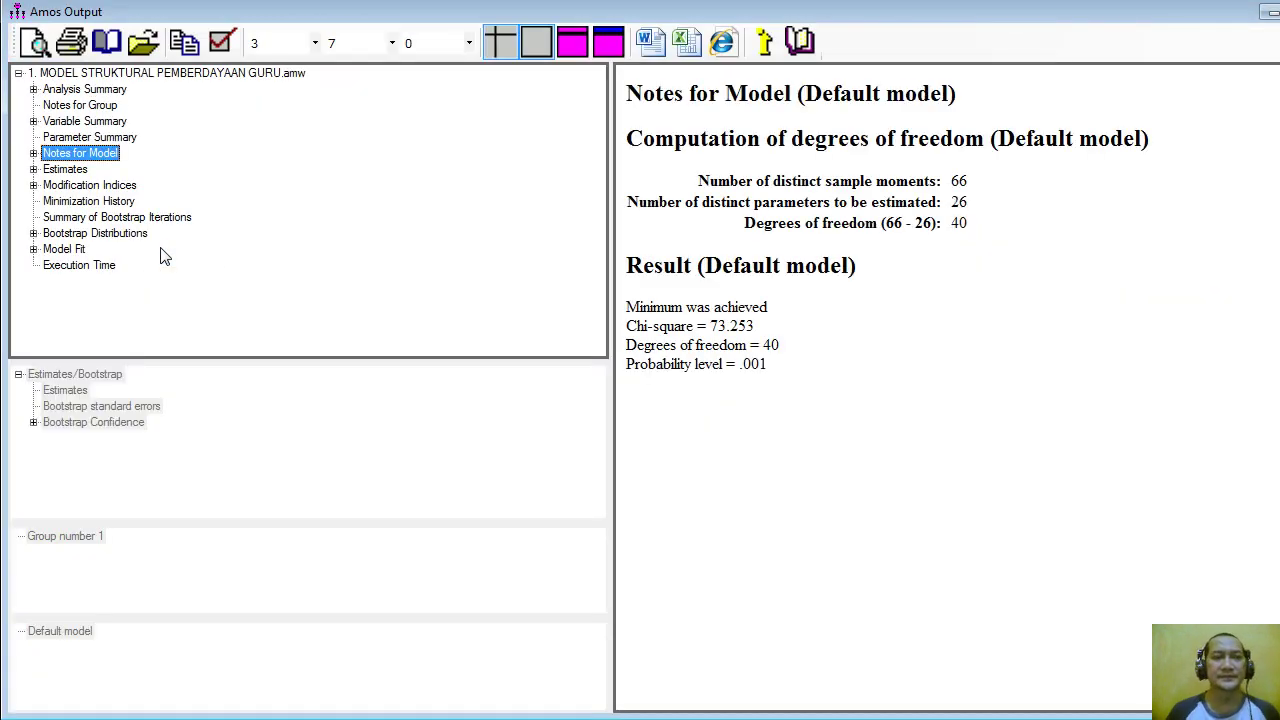
pyautogui.click(34, 170)
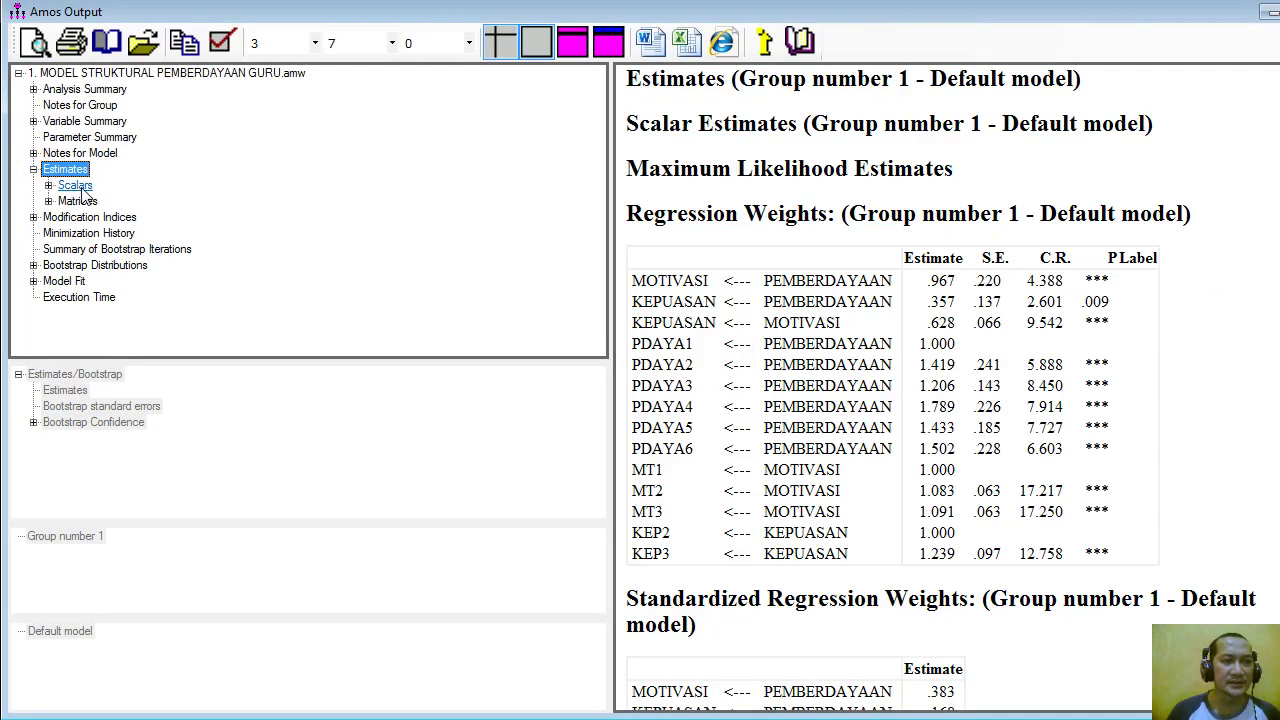
pyautogui.click(75, 186)
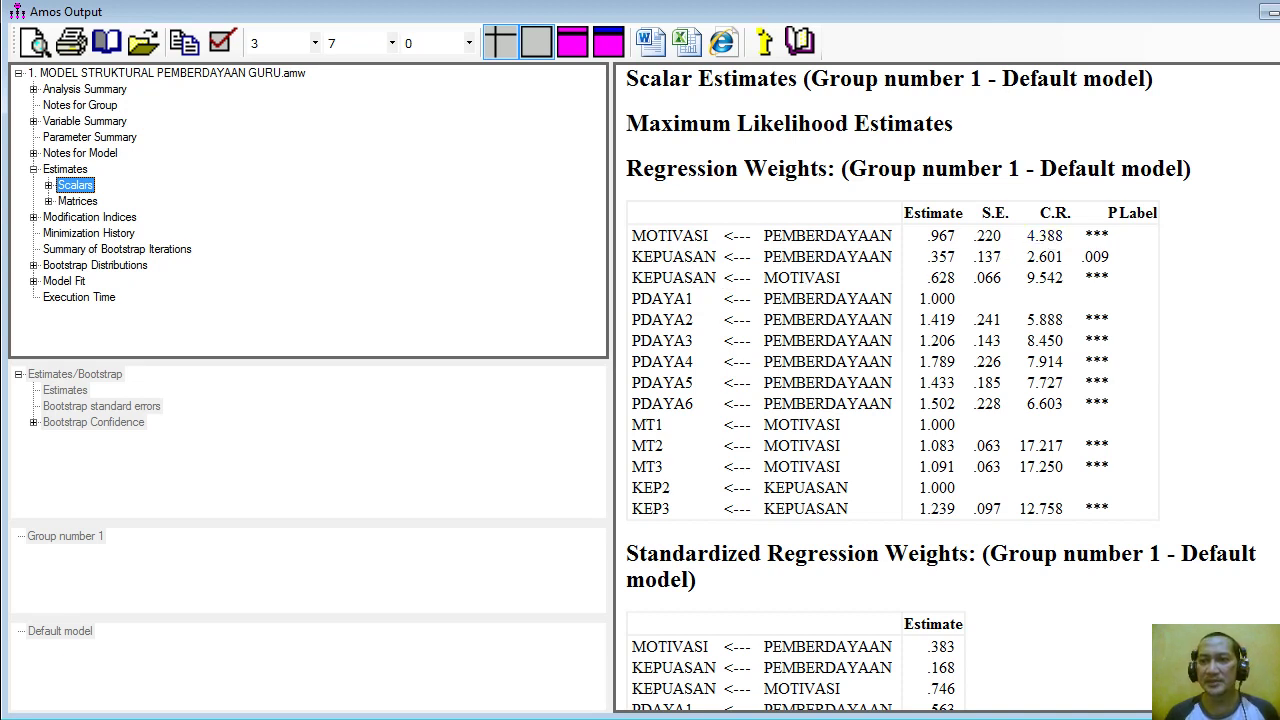
pyautogui.scroll(-6, 868, 283)
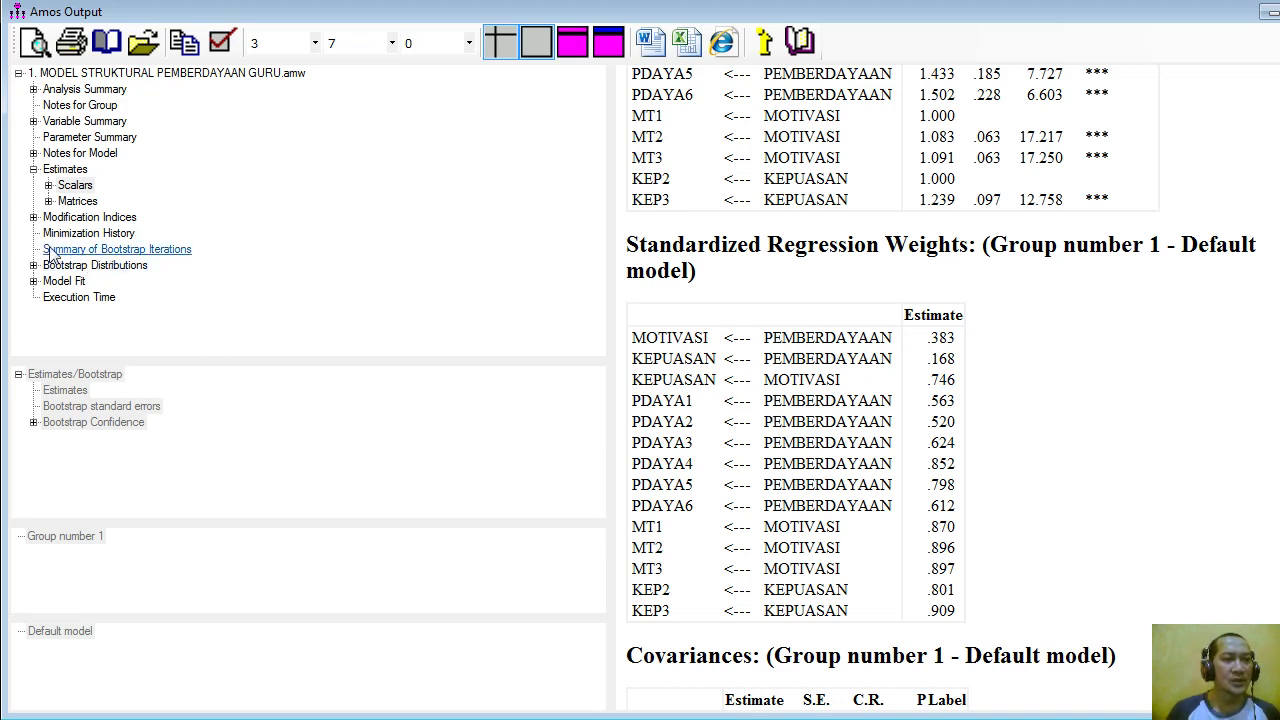
# Examine the standardized indirect effects matrix and its two-tailed significance from the bias-corrected percentile bootstrap method
pyautogui.click(55, 203)
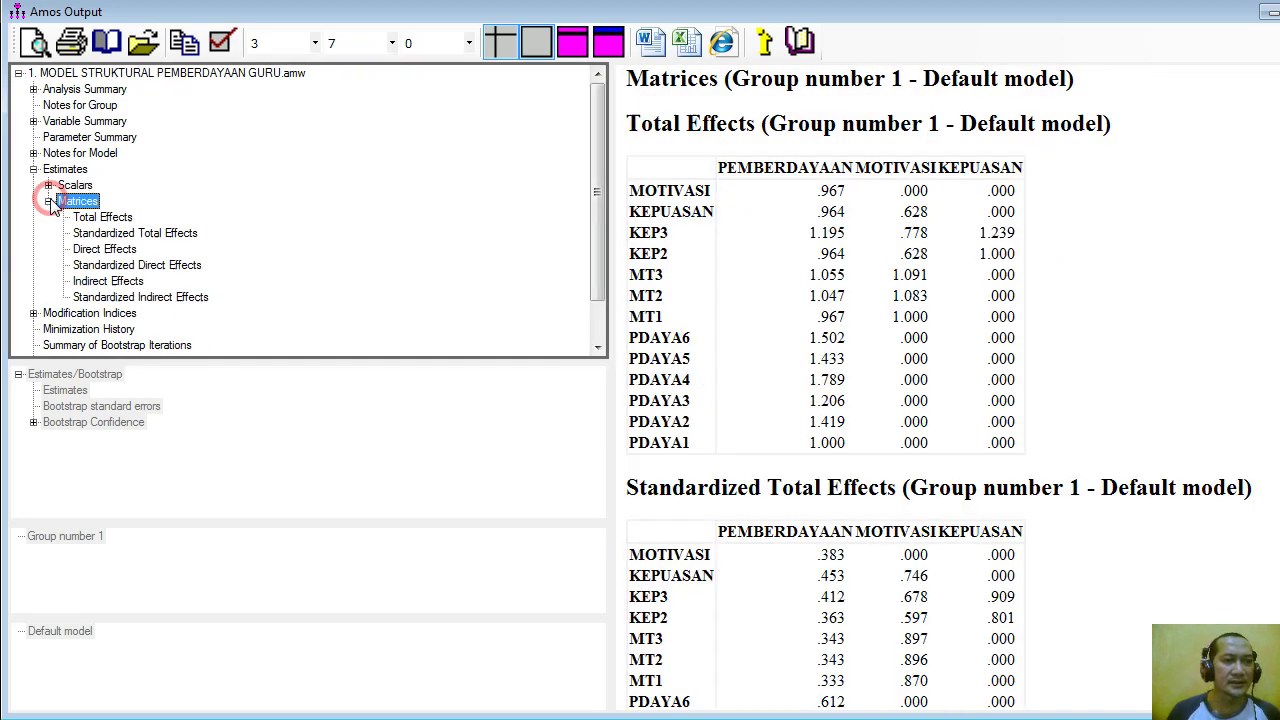
pyautogui.click(175, 299)
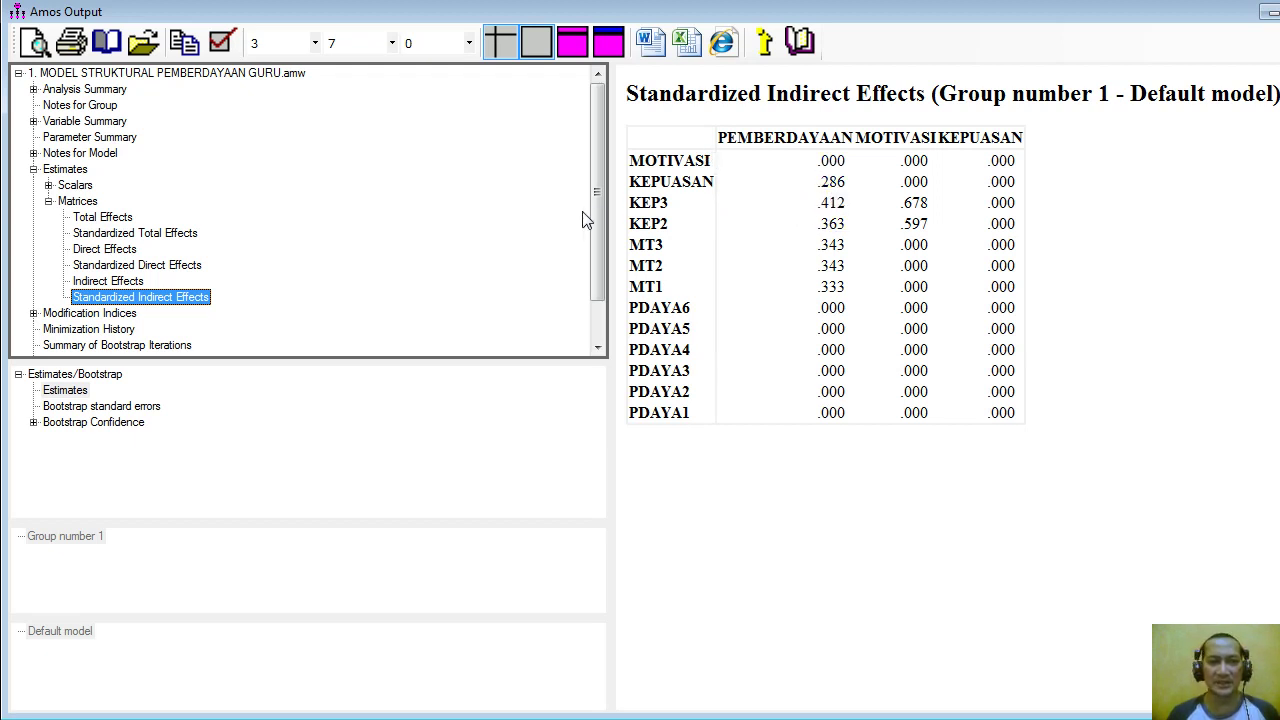
pyautogui.click(33, 422)
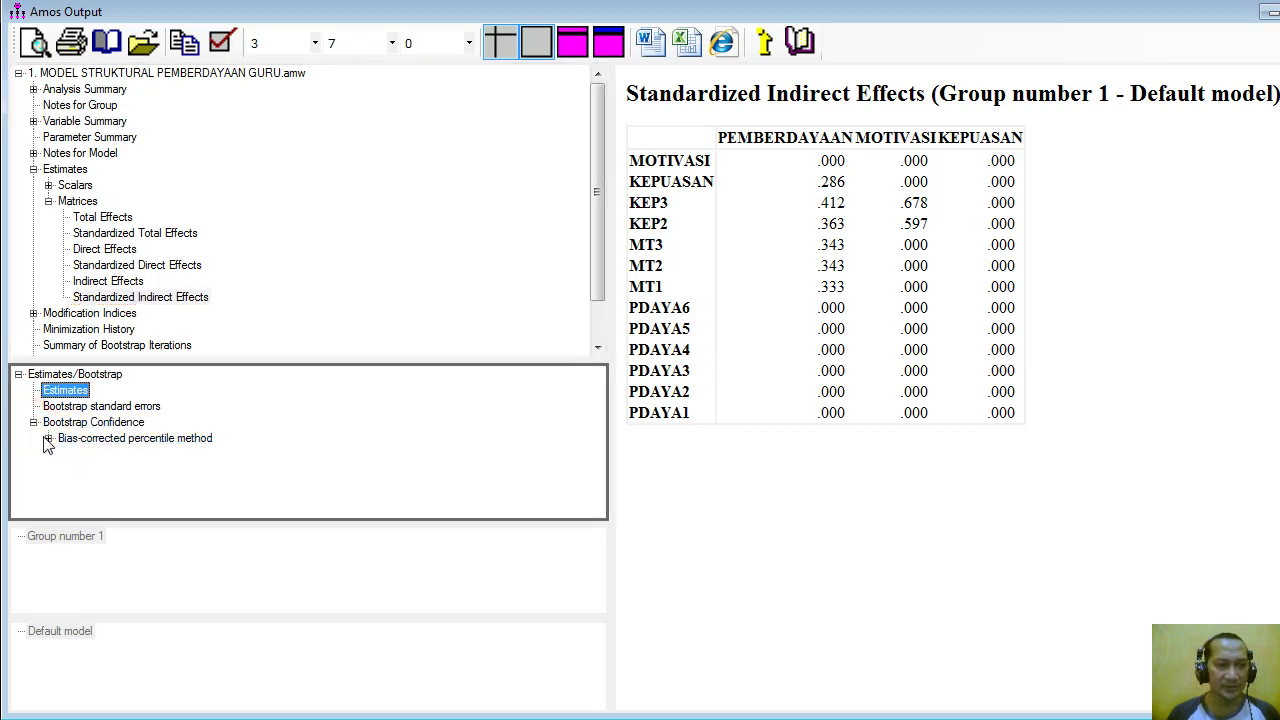
pyautogui.click(48, 438)
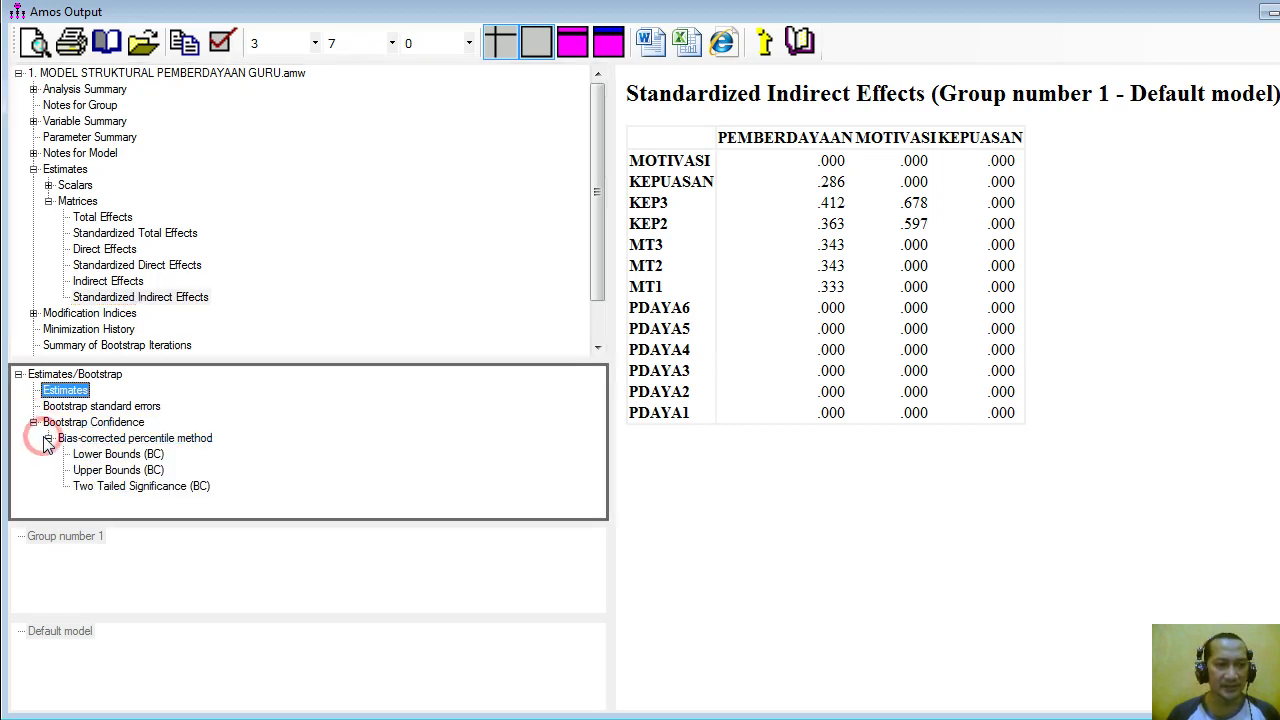
pyautogui.click(139, 488)
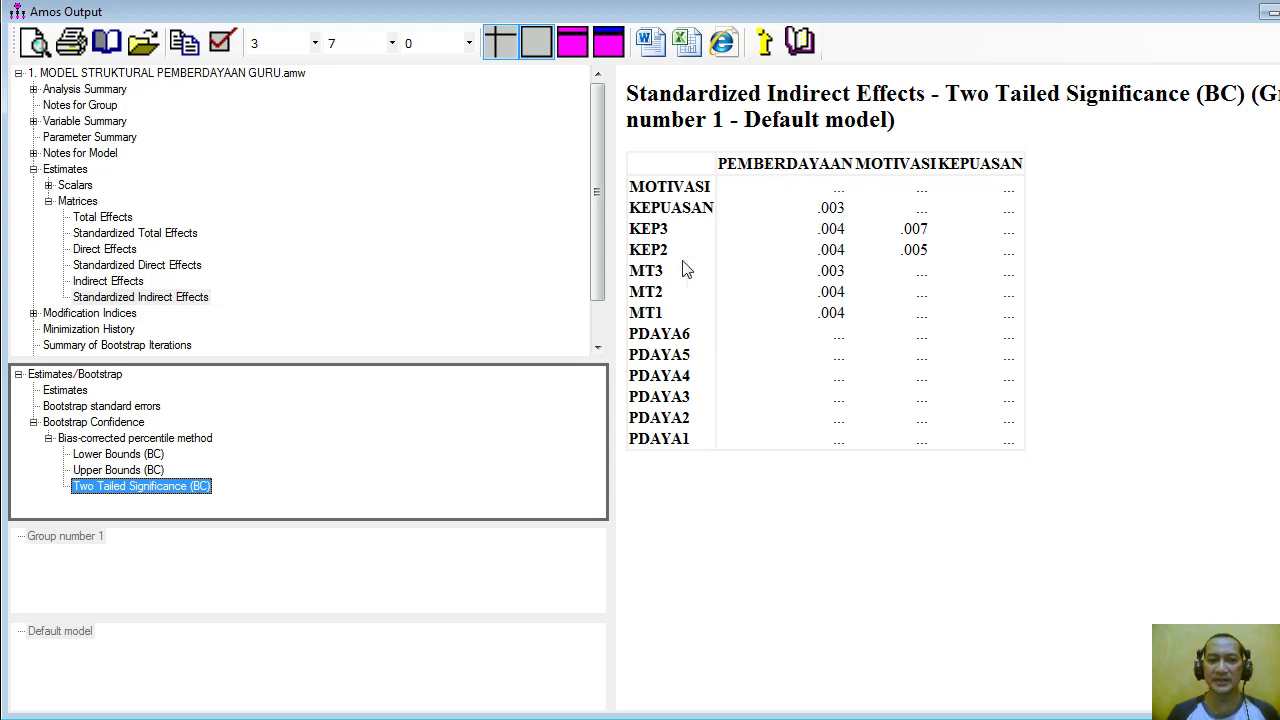
# Switch to the LANGKAH UJI MEDIASI slide show in PowerPoint and review the hypotheses and research model slides
pyautogui.hotkey('alt', 'Tab')
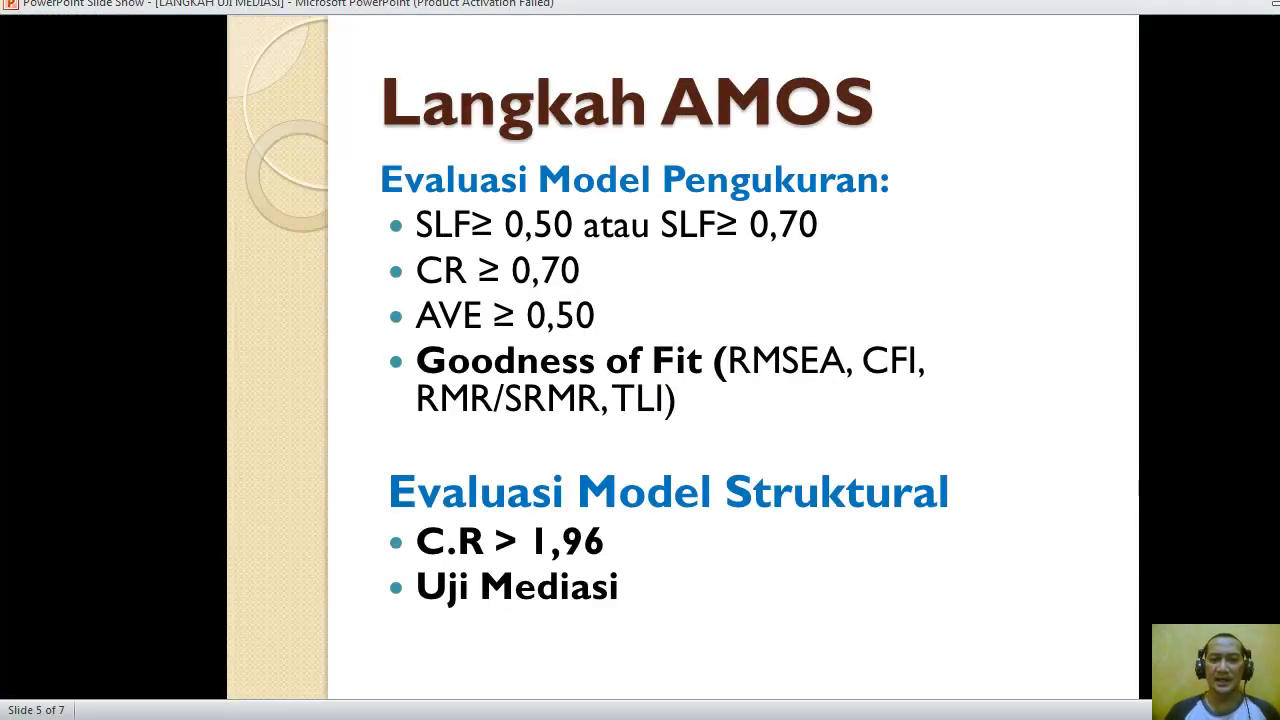
pyautogui.press('Left')
pyautogui.press('Left')
pyautogui.press('Left')
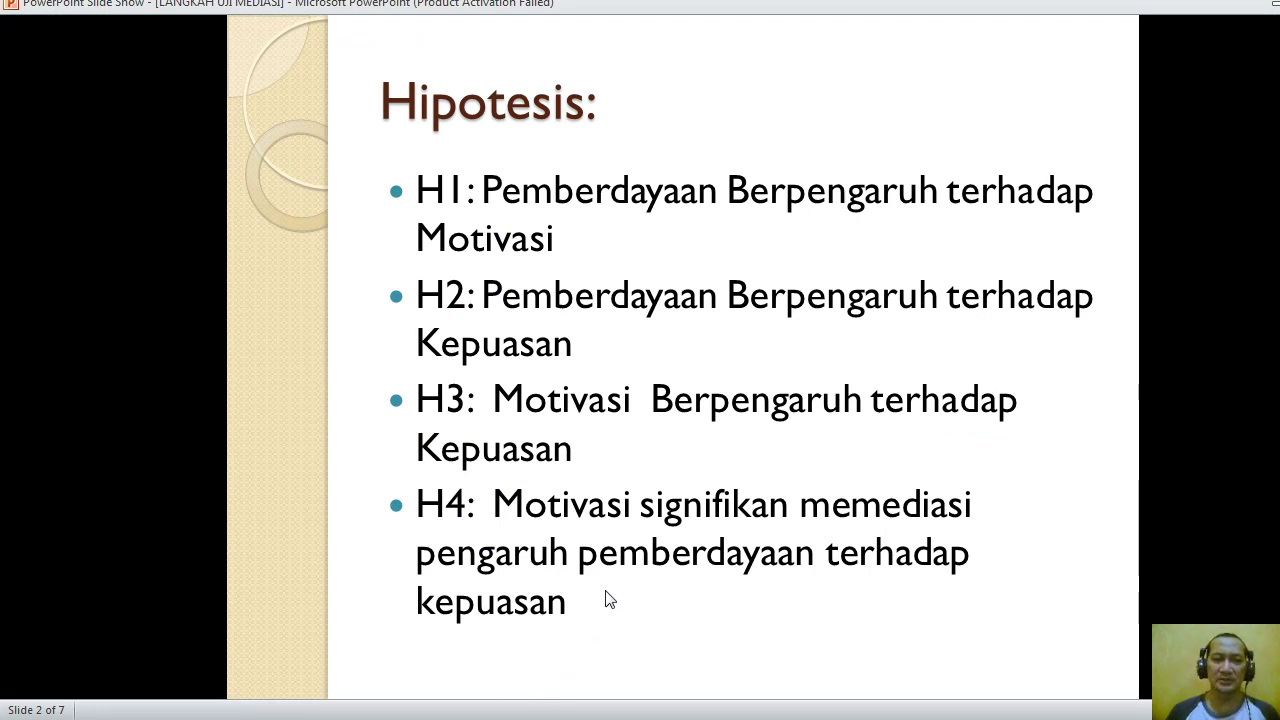
pyautogui.press('Right')
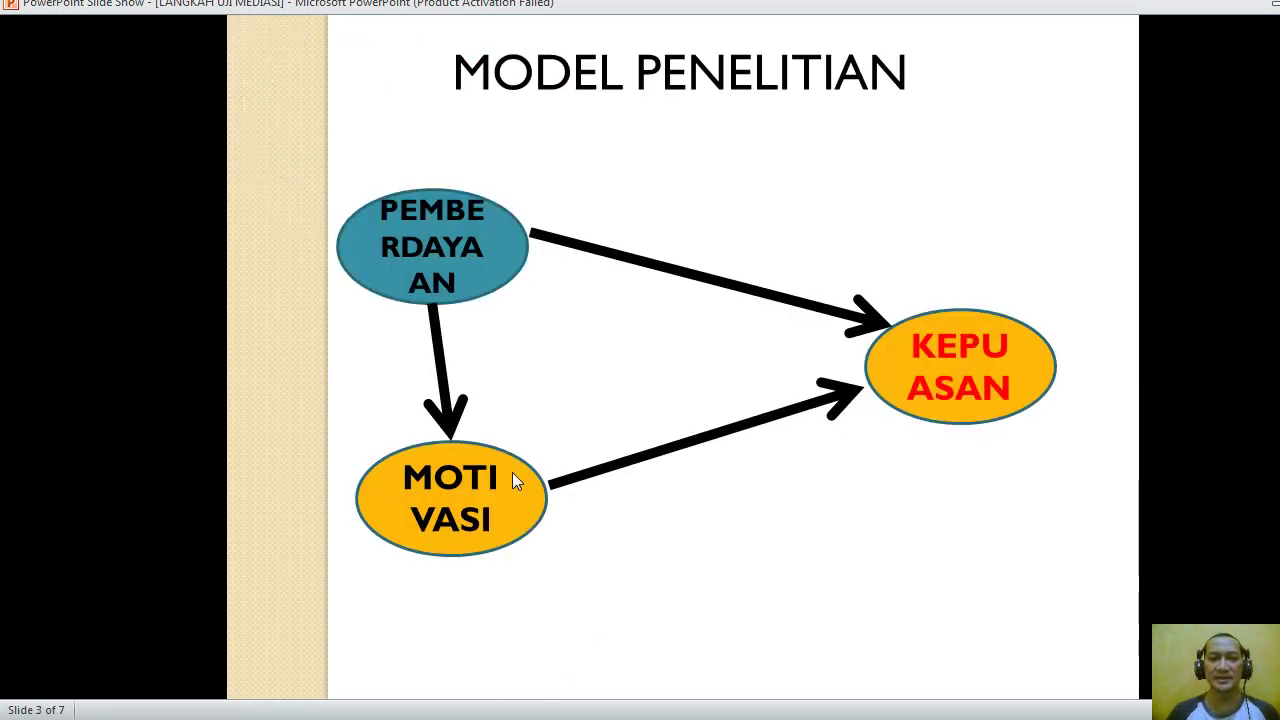